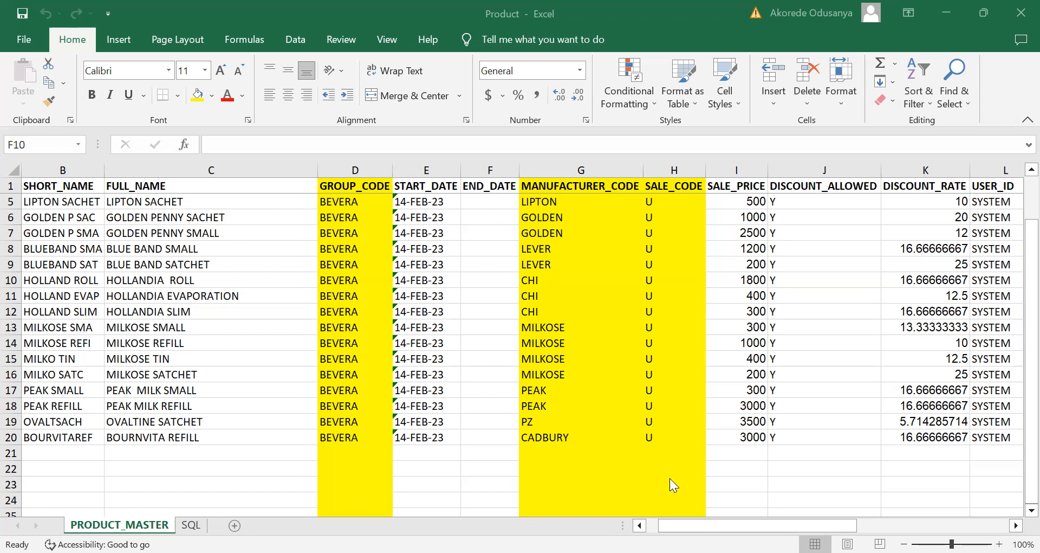
Step: Examine the CODE, SHORT_NAME and FULL_NAME columns of the PRODUCT_MASTER sheet, including the first product's entries in row 2
left_click(757, 525)
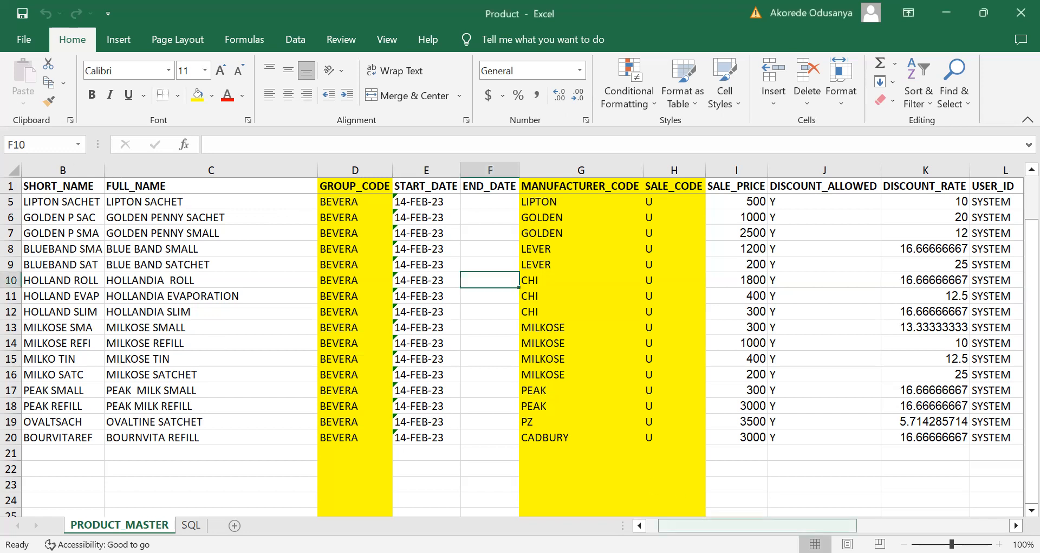
left_click_drag(758, 524, 745, 525)
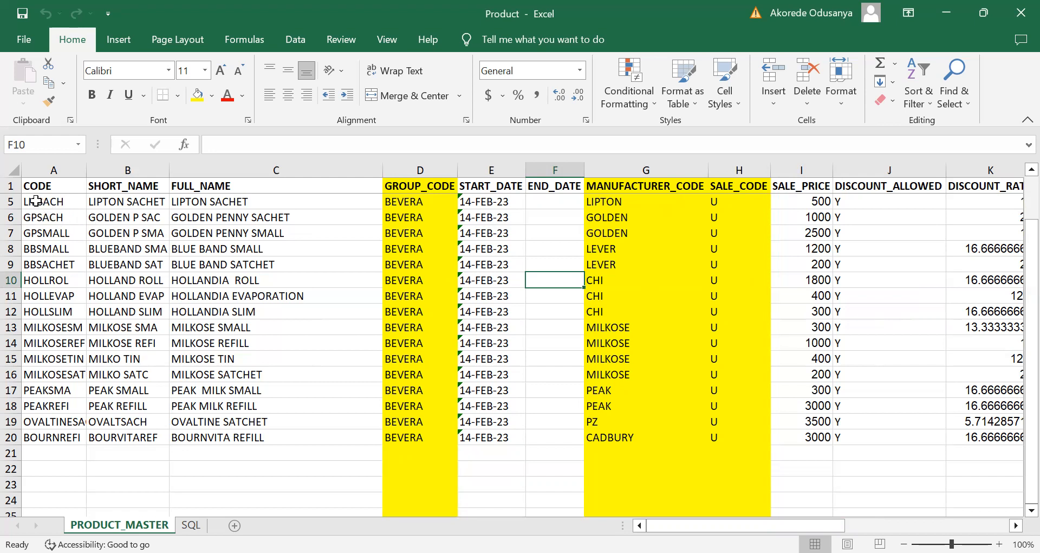
left_click(36, 201)
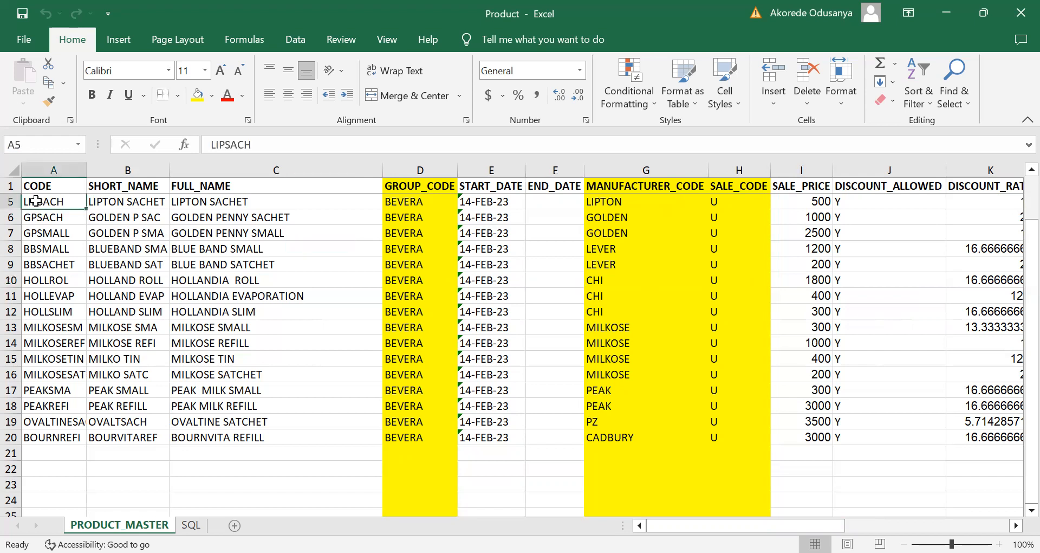
left_click(40, 171)
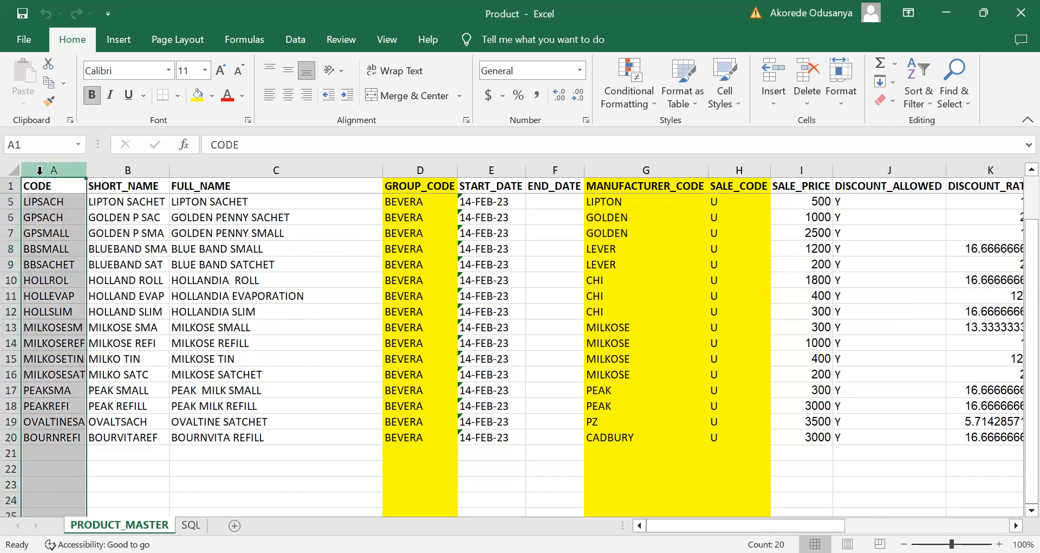
left_click(42, 206)
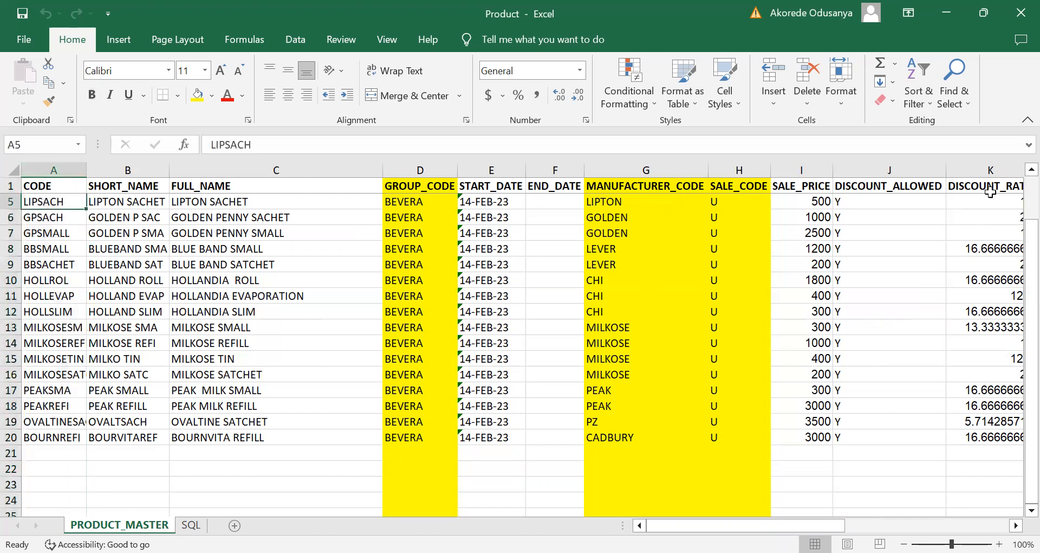
scroll(1017, 176, "up", 2)
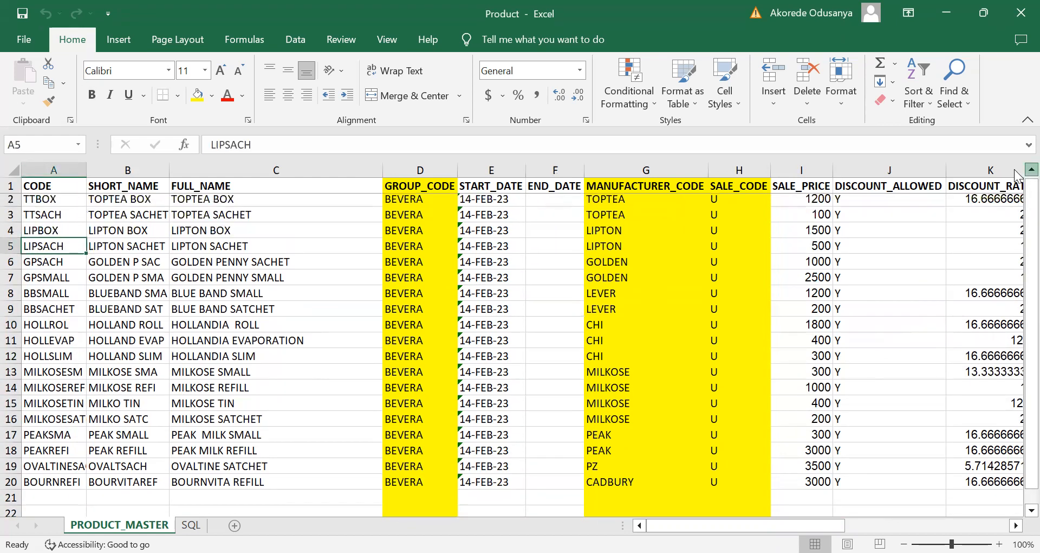
left_click(57, 206)
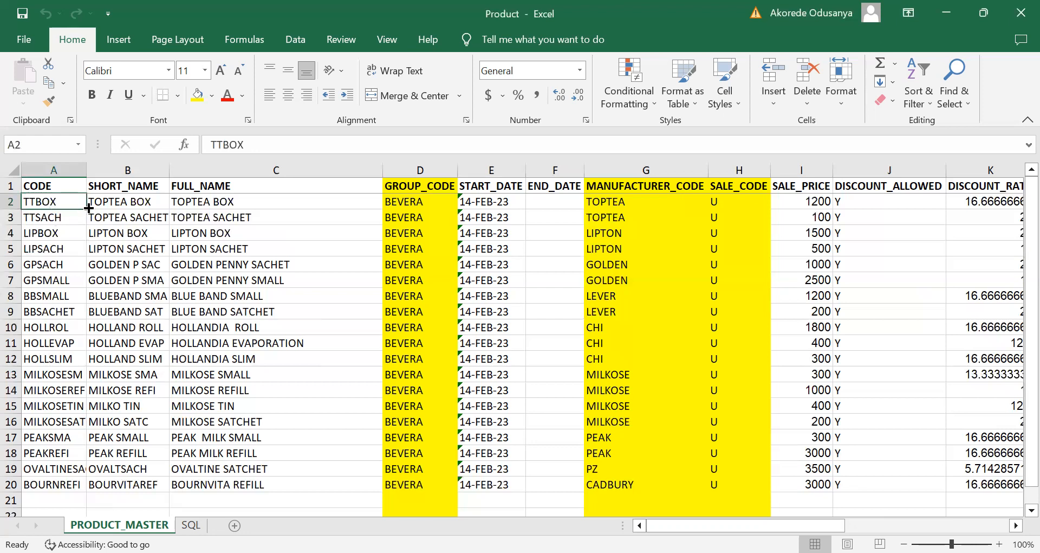
left_click(117, 203)
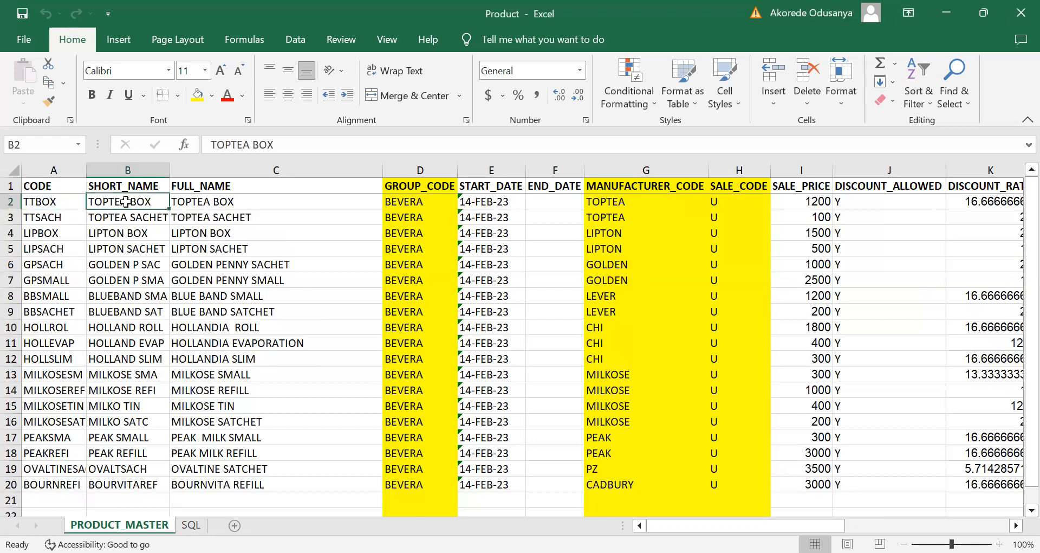
left_click(209, 205)
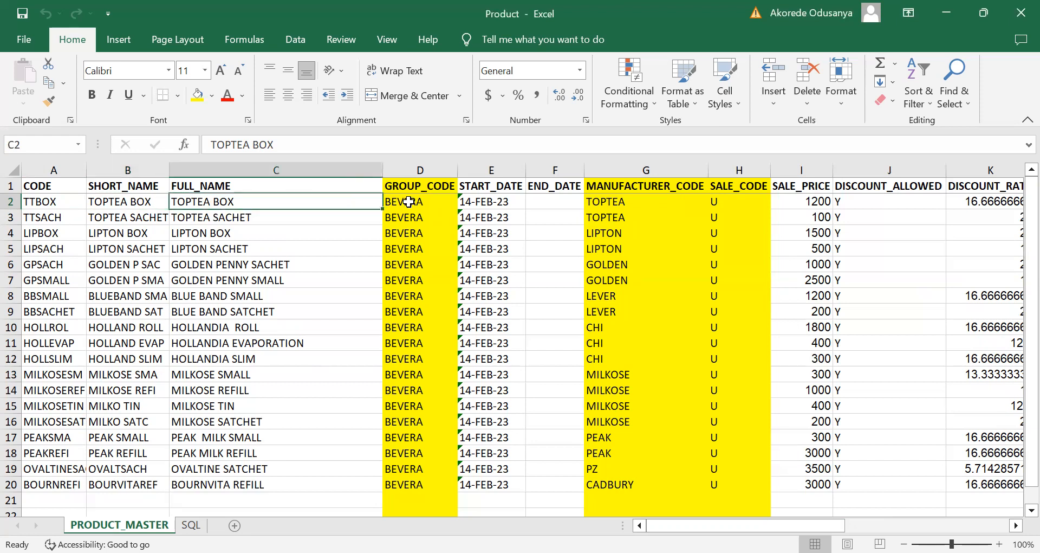
Step: Review the GROUP_CODE, START_DATE, END_DATE, MANUFACTURER_CODE and SALE_CODE fields of the first product, including the whole SALE_CODE column
left_click(409, 202)
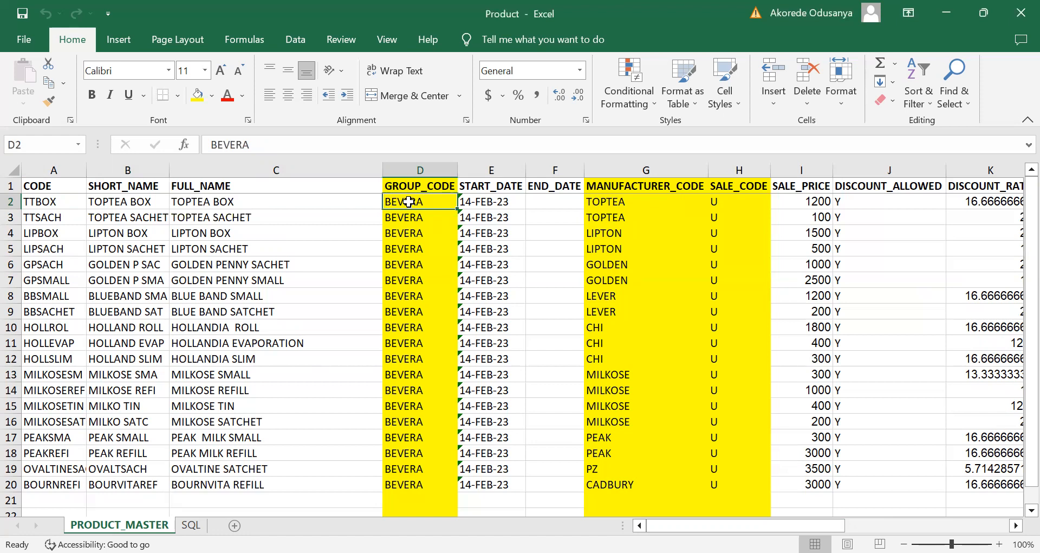
left_click(479, 200)
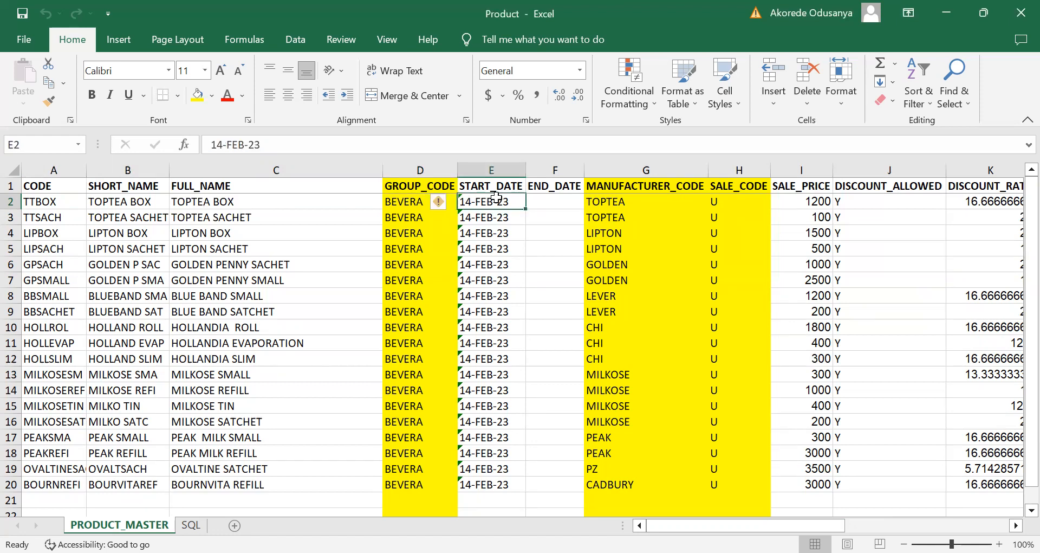
left_click(543, 199)
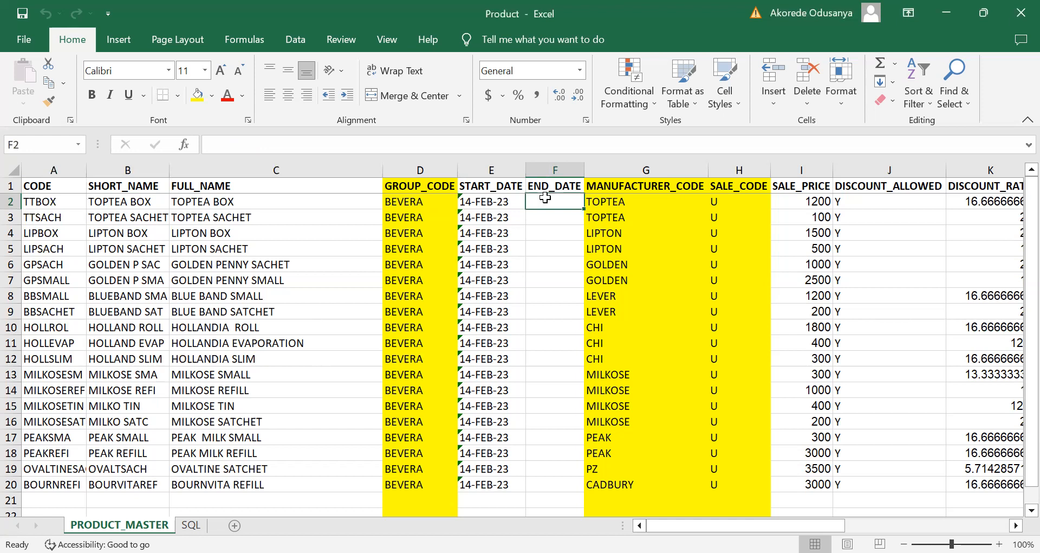
left_click(615, 202)
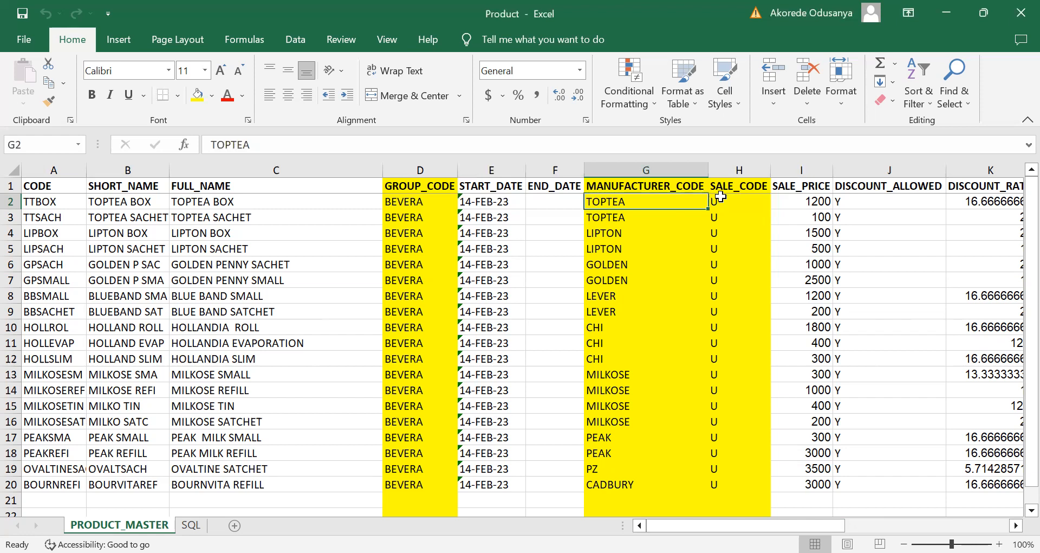
left_click(725, 196)
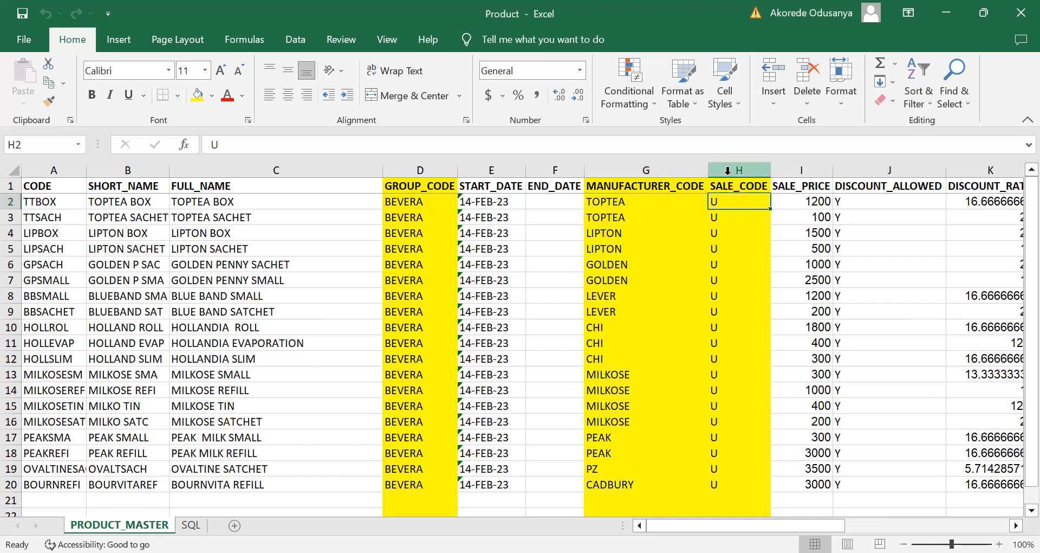
left_click(727, 170)
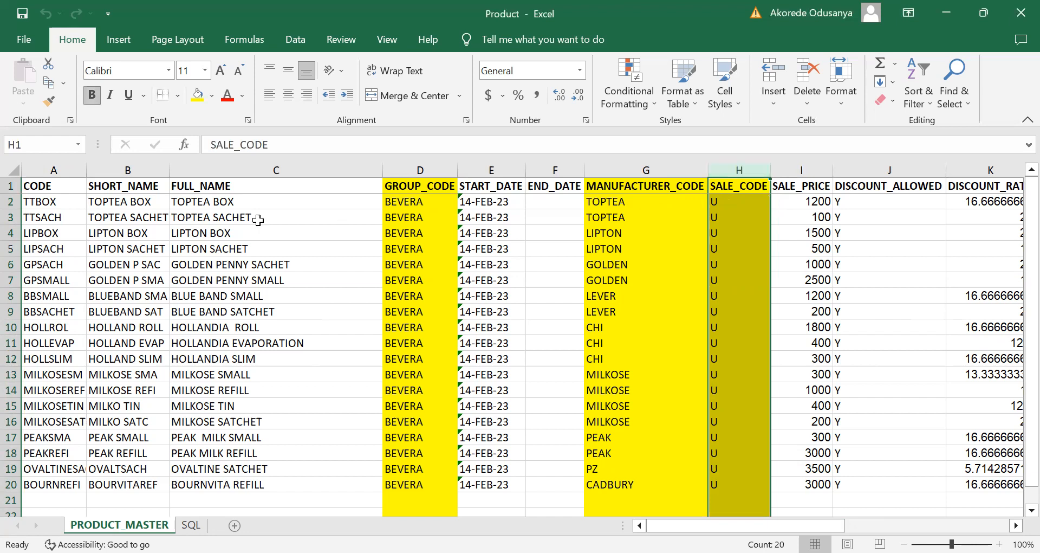
Step: Go through the TOPTEA BOX record in row 2 again, checking its full name, group, start date, manufacturer and sale code
left_click(11, 202)
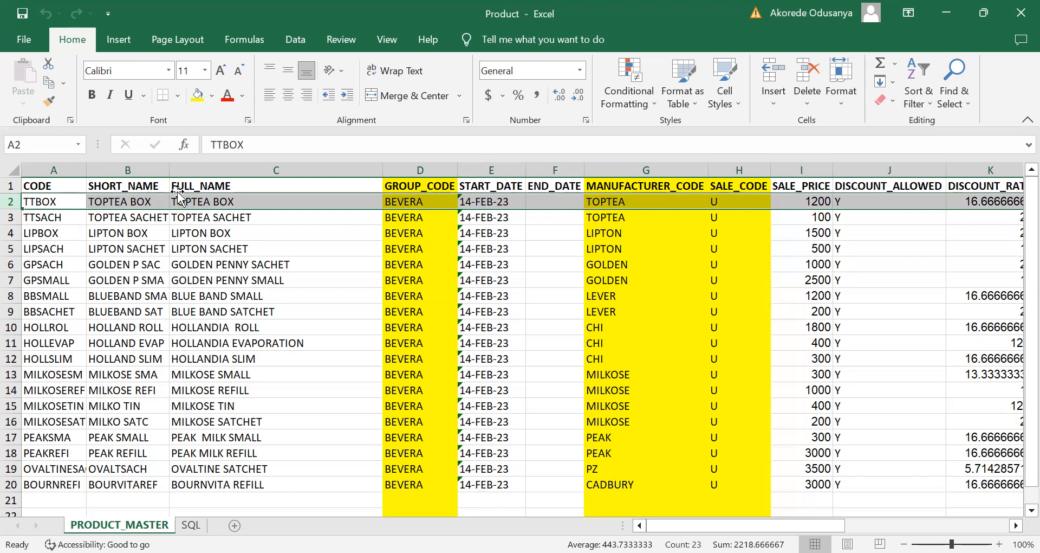
left_click(211, 203)
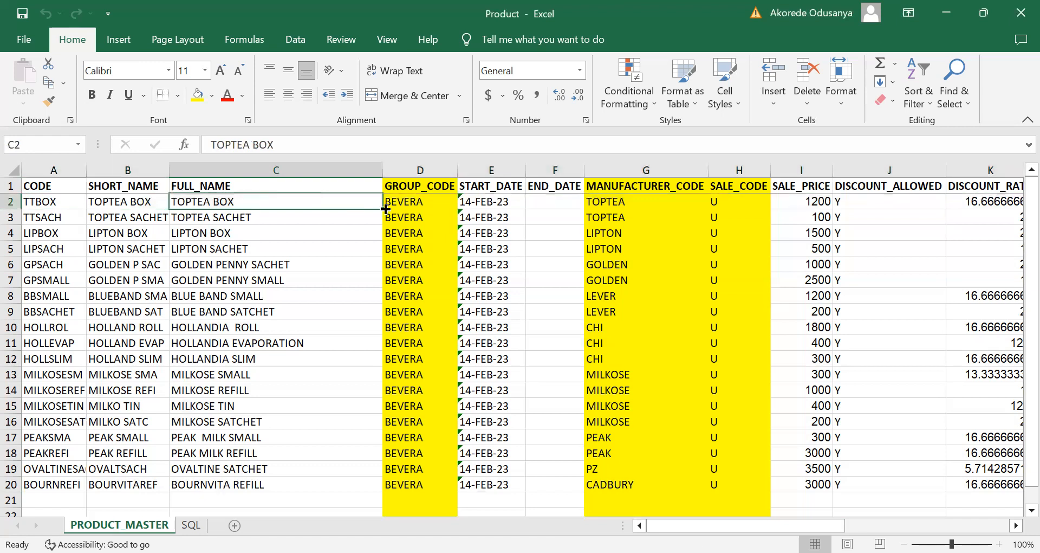
left_click(414, 204)
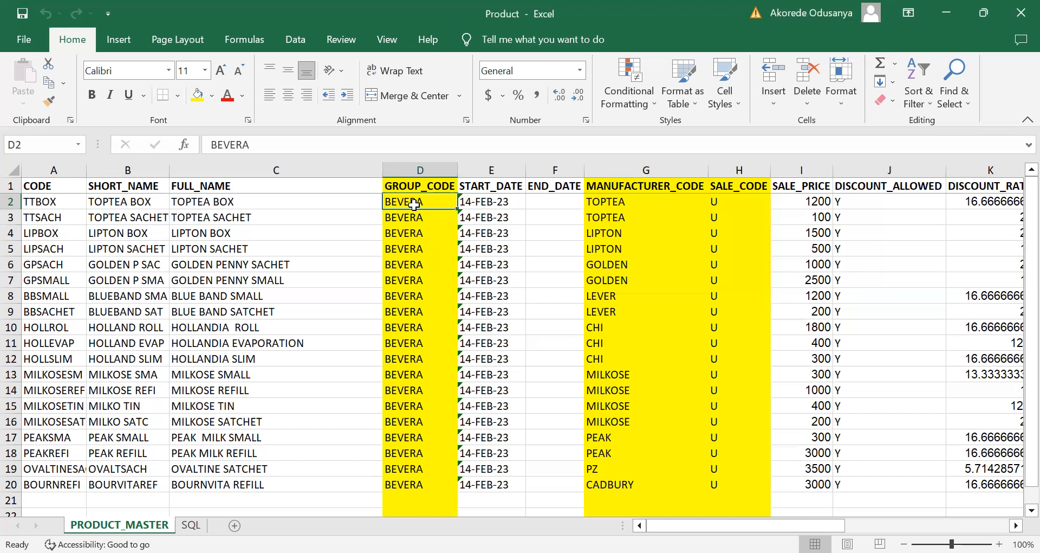
left_click(479, 205)
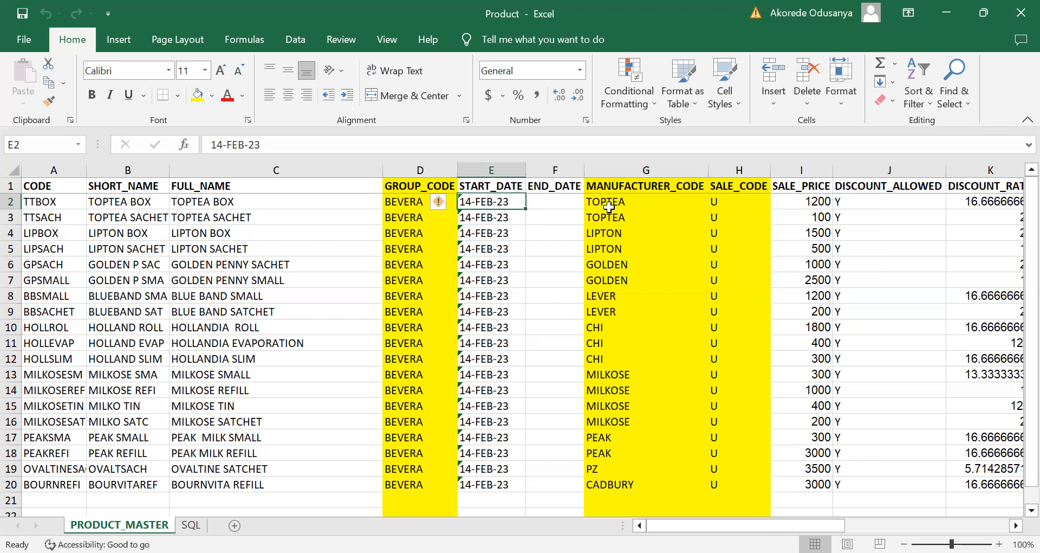
left_click(609, 206)
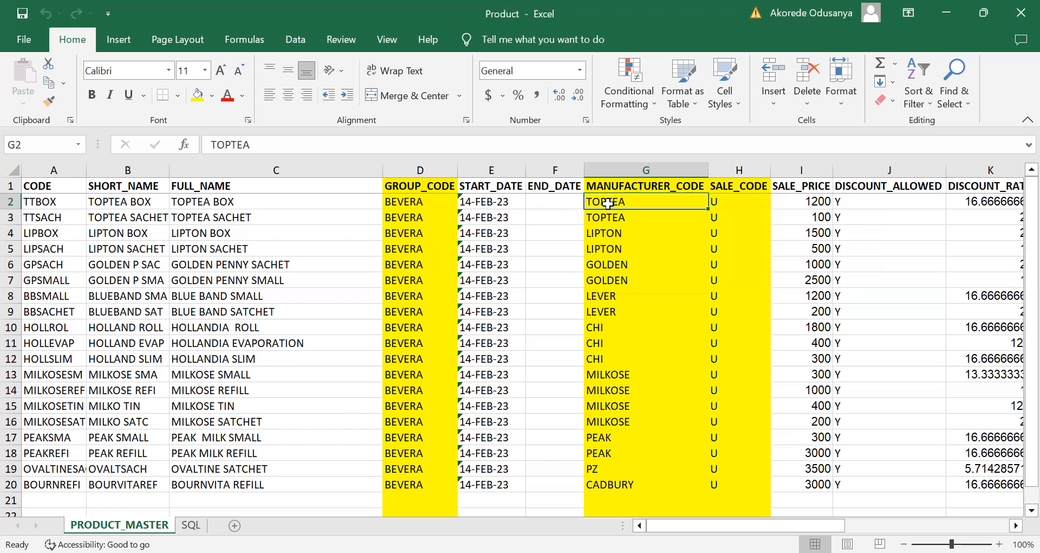
left_click(754, 203)
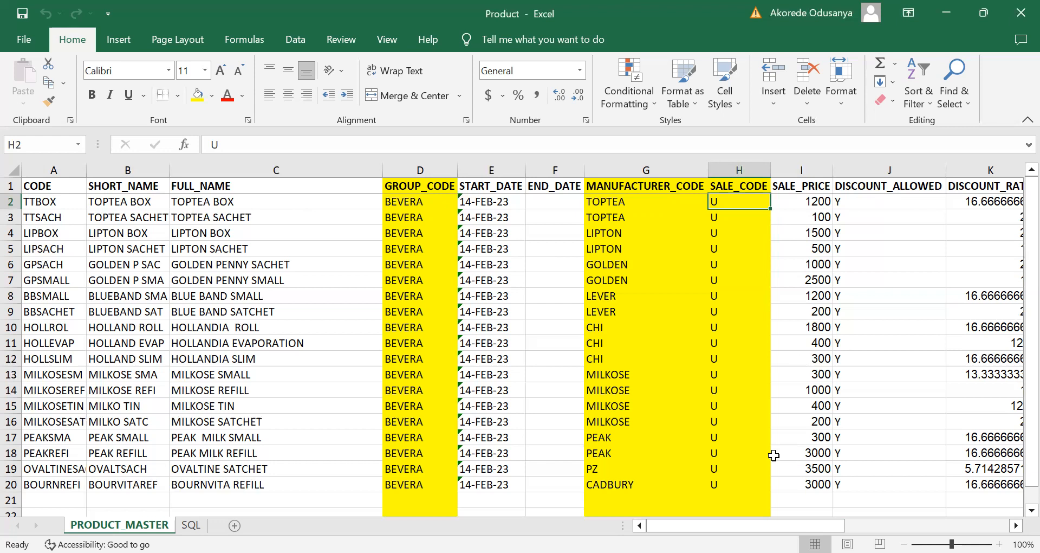
Step: Compare the SALE_PRICE column with the COST_PRICE column further along the product sheet
left_click_drag(743, 525, 793, 525)
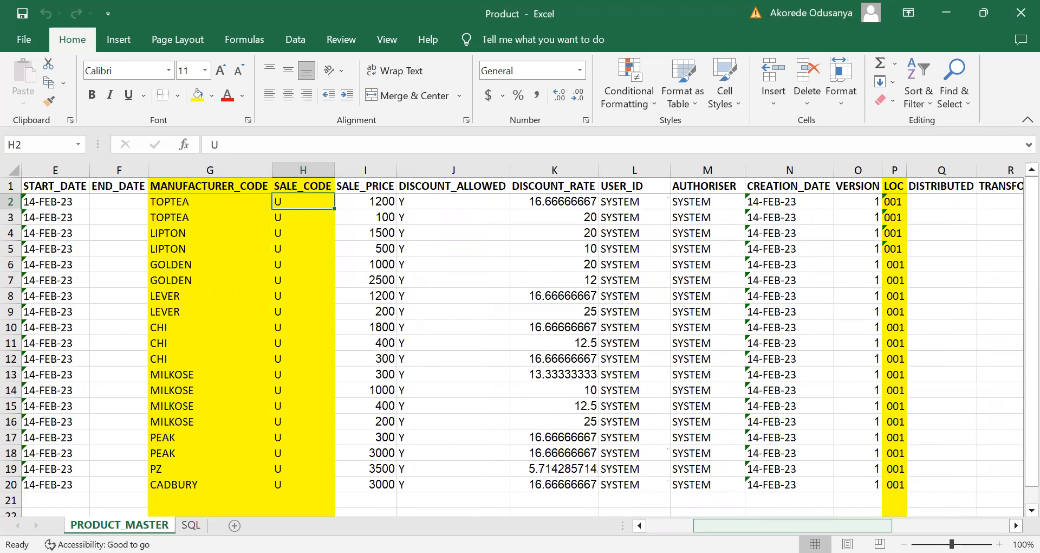
left_click(360, 186)
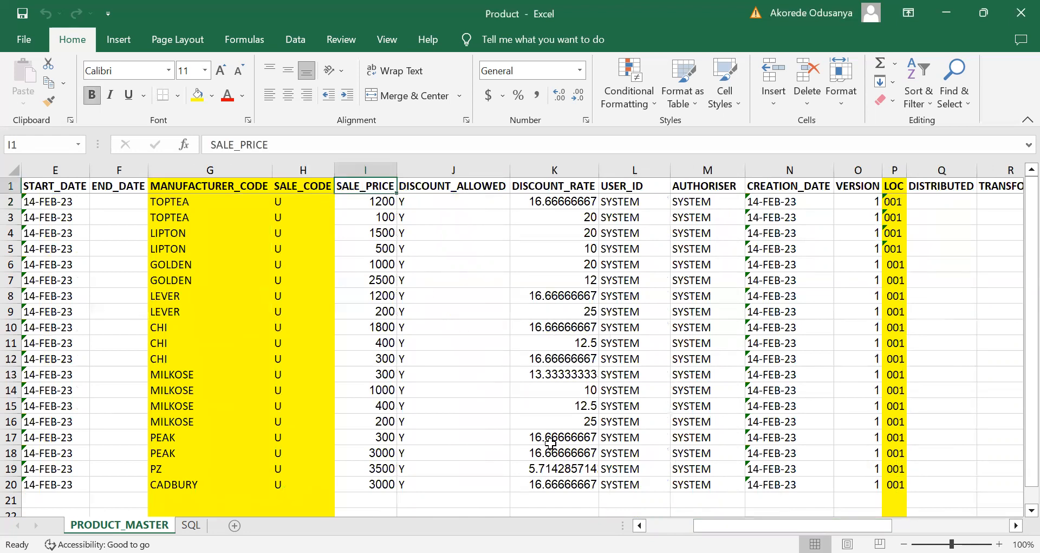
left_click_drag(753, 526, 809, 525)
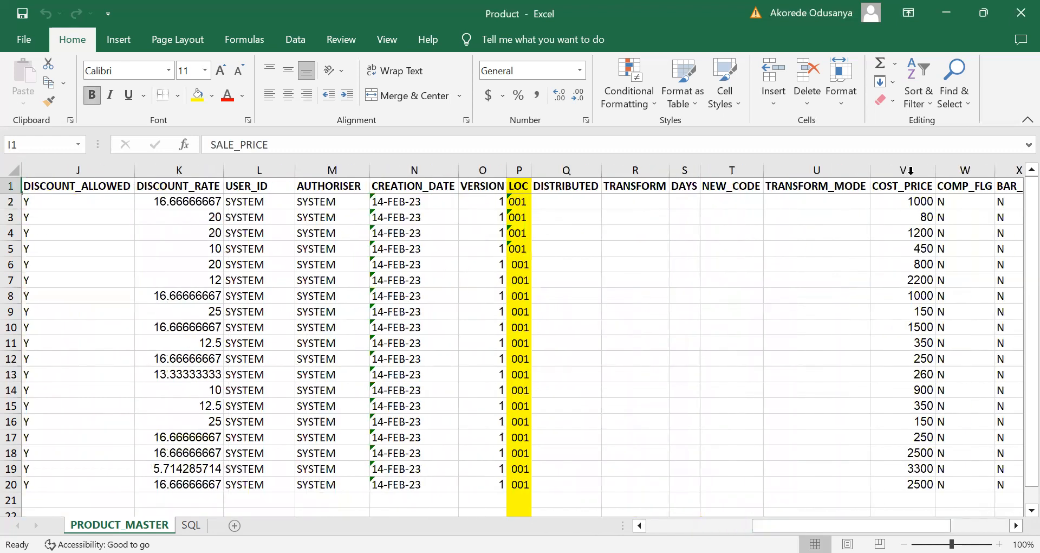
left_click_drag(820, 526, 786, 526)
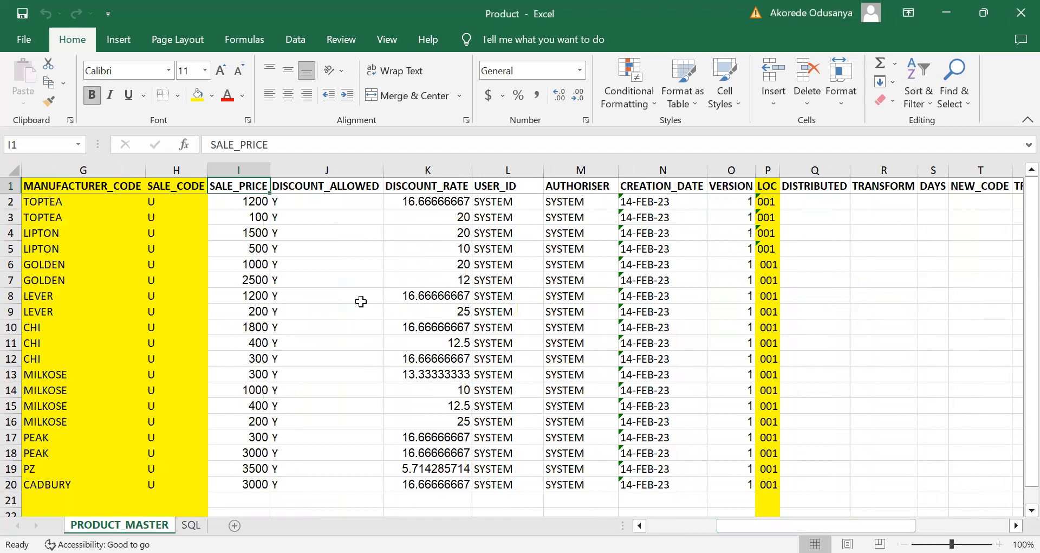
left_click(233, 166)
left_click_drag(768, 524, 795, 259)
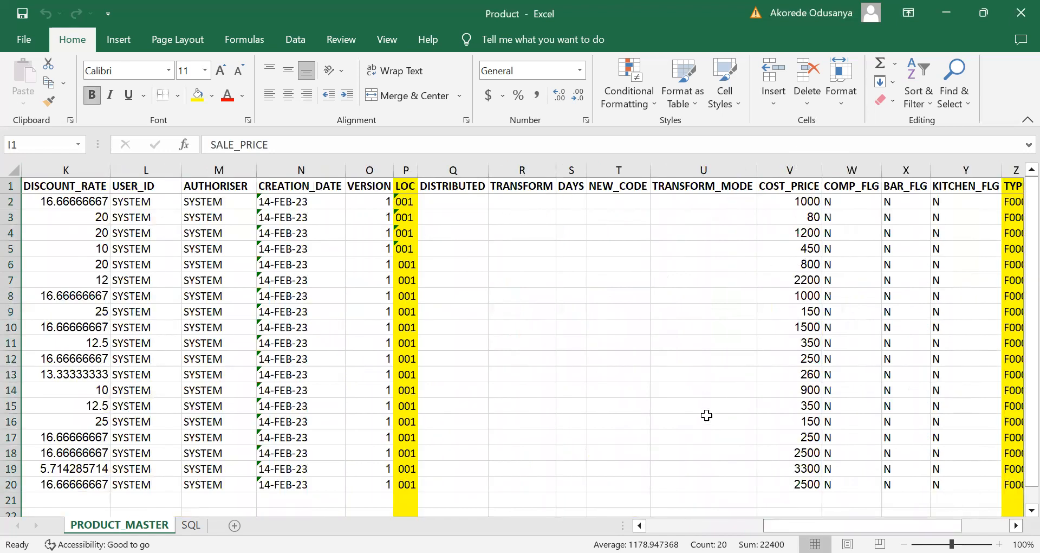
left_click_drag(863, 524, 804, 524)
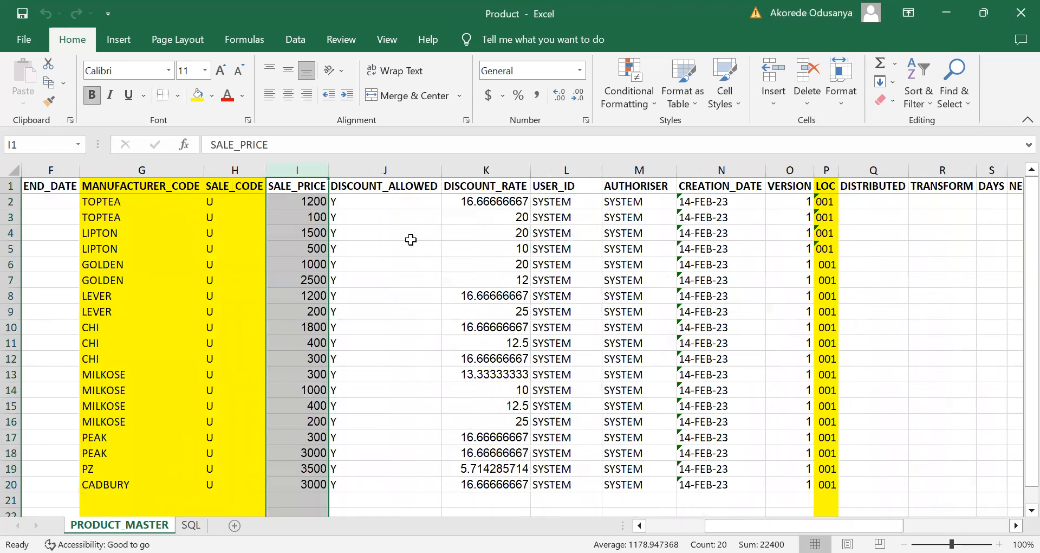
Step: Inspect the formula in cell K2 and the rest of the DISCOUNT_RATE column
left_click(475, 204)
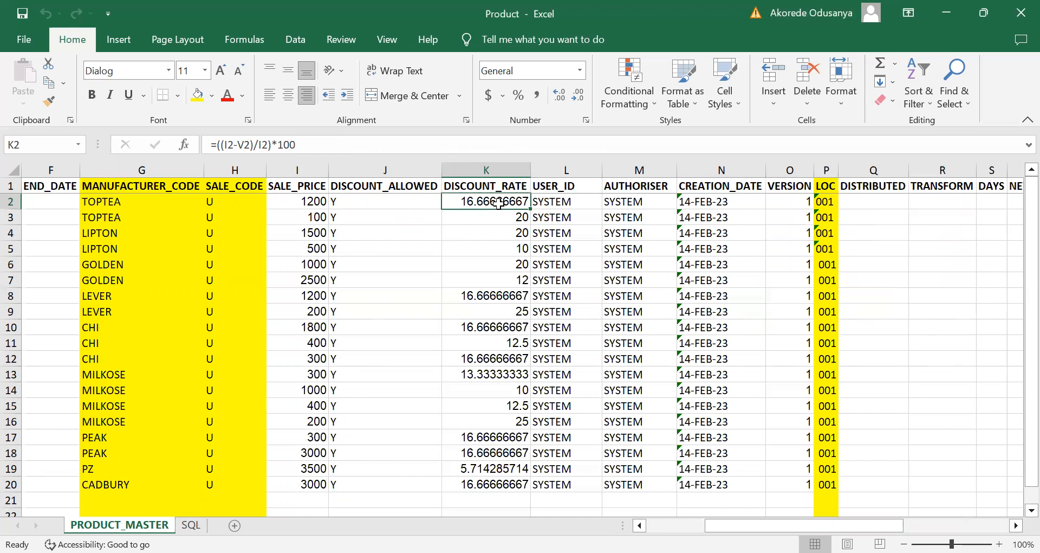
left_click(488, 169)
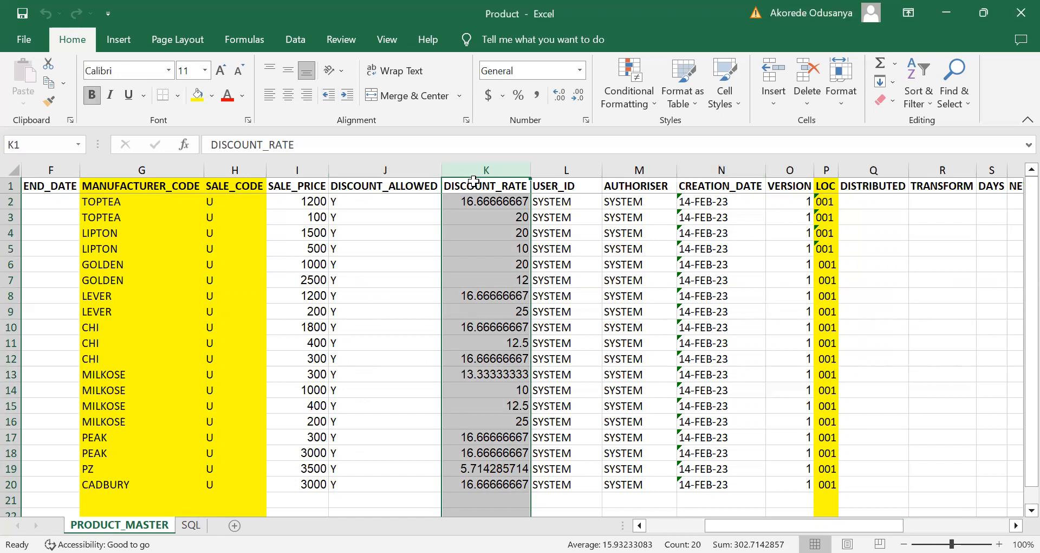
left_click(473, 201)
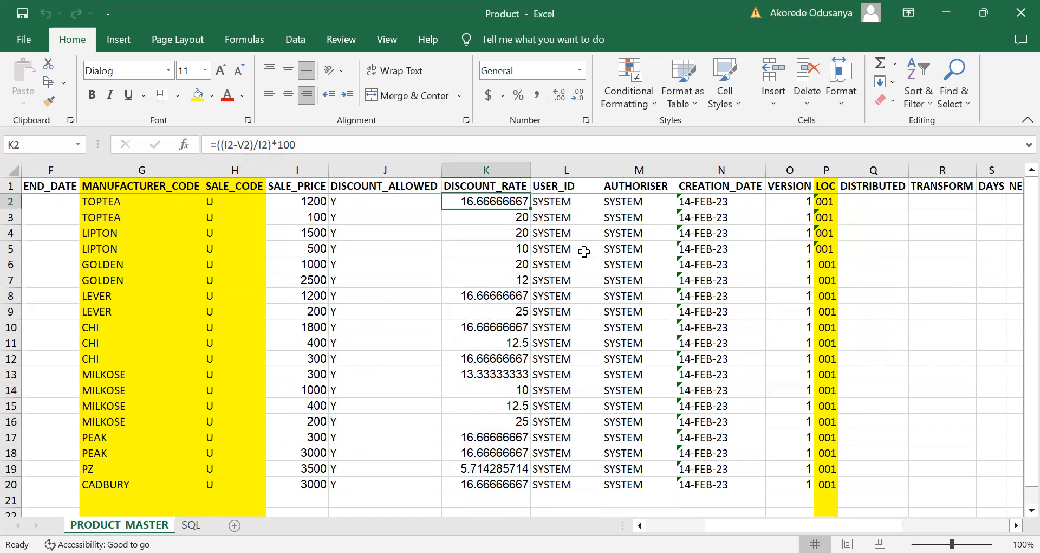
Step: Review the USER_ID, AUTHORISER, CREATION_DATE, VERSION and LOC columns, and bring the columns beyond LOC into view
left_click(561, 170)
left_click(628, 169)
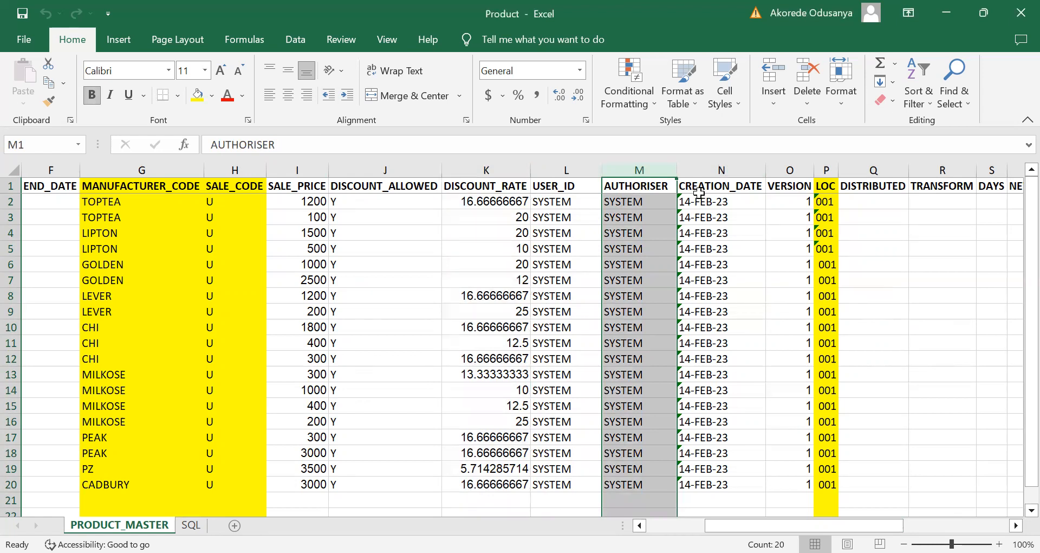
left_click(719, 170)
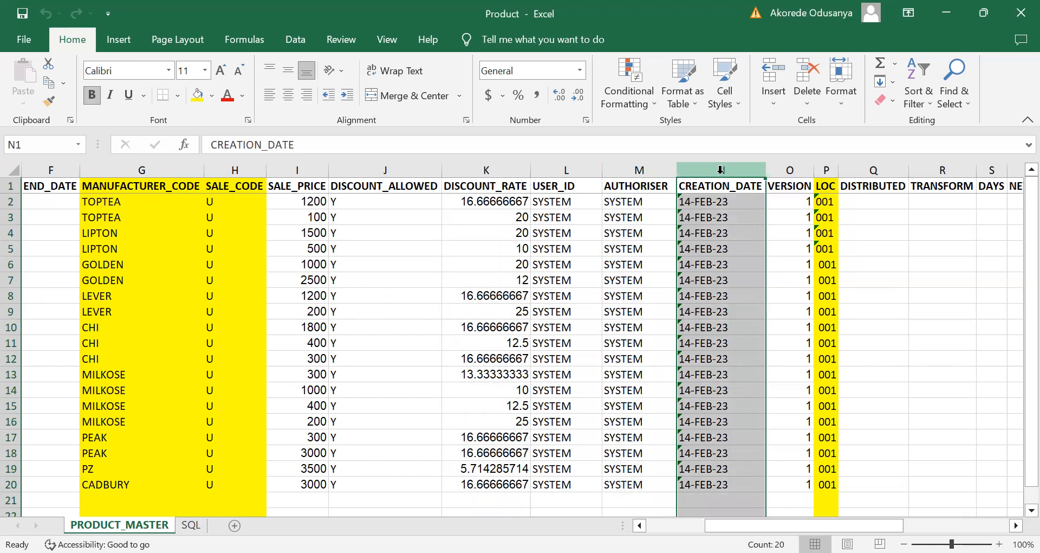
left_click(789, 171)
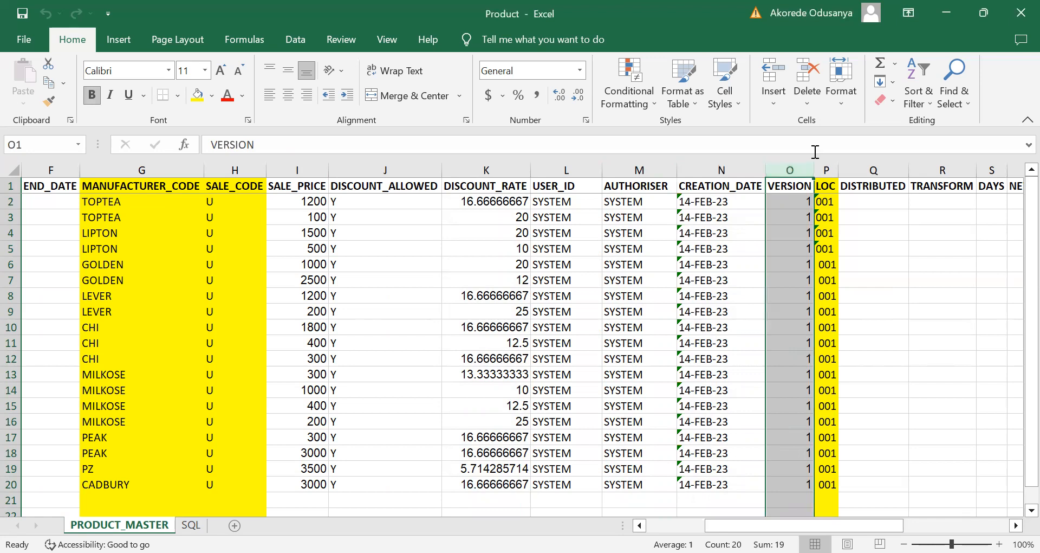
left_click(827, 166)
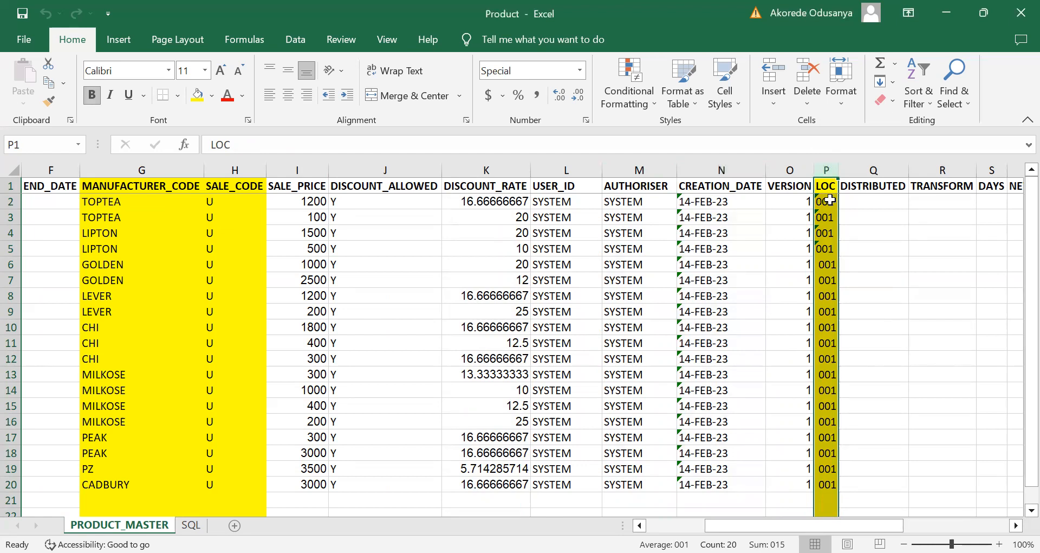
left_click_drag(857, 525, 920, 524)
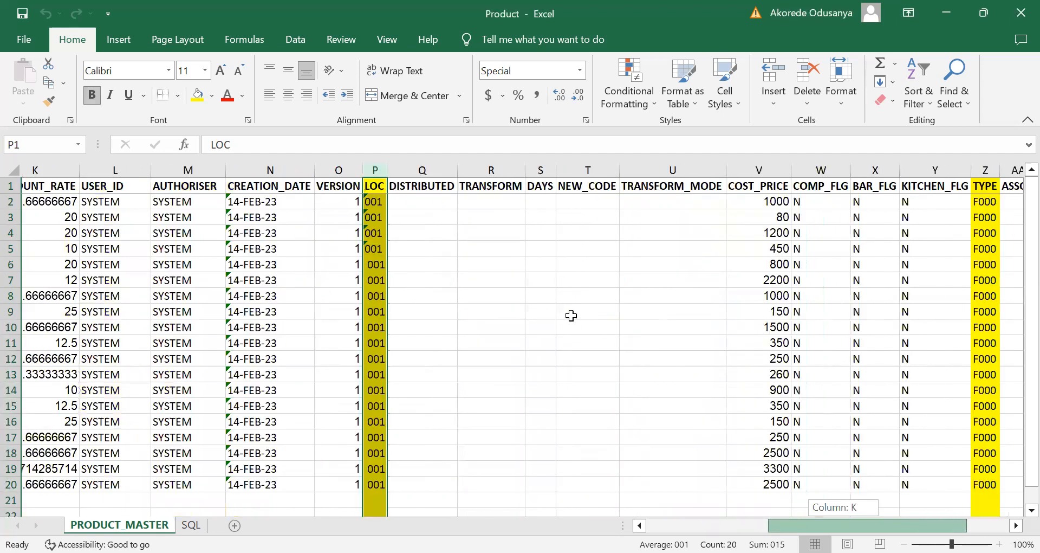
Step: Review the group of columns from DISTRIBUTED through TRANSFORM_MODE on the product sheet
scroll(571, 315, "right", 1)
left_click(363, 163)
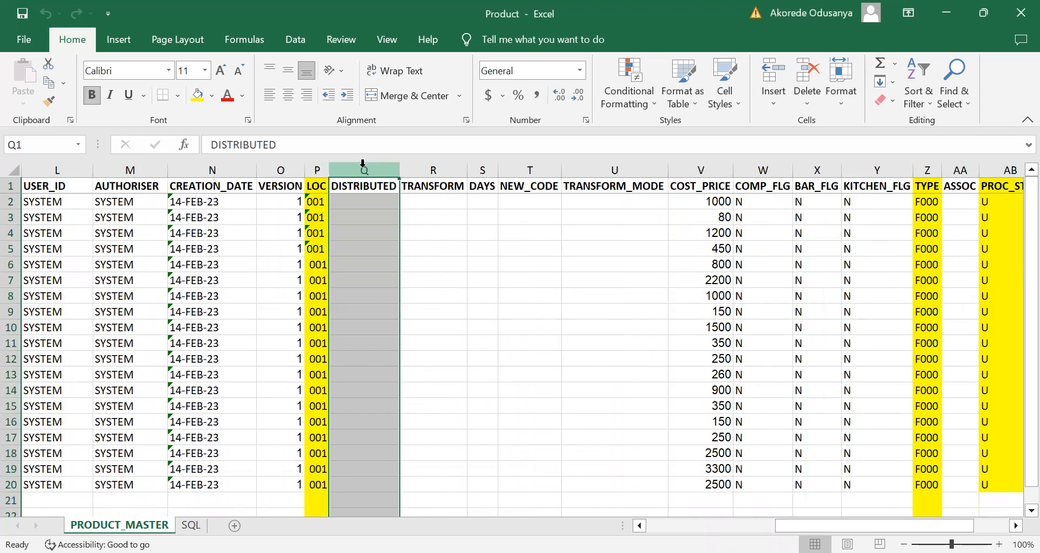
left_click_drag(363, 163, 463, 169)
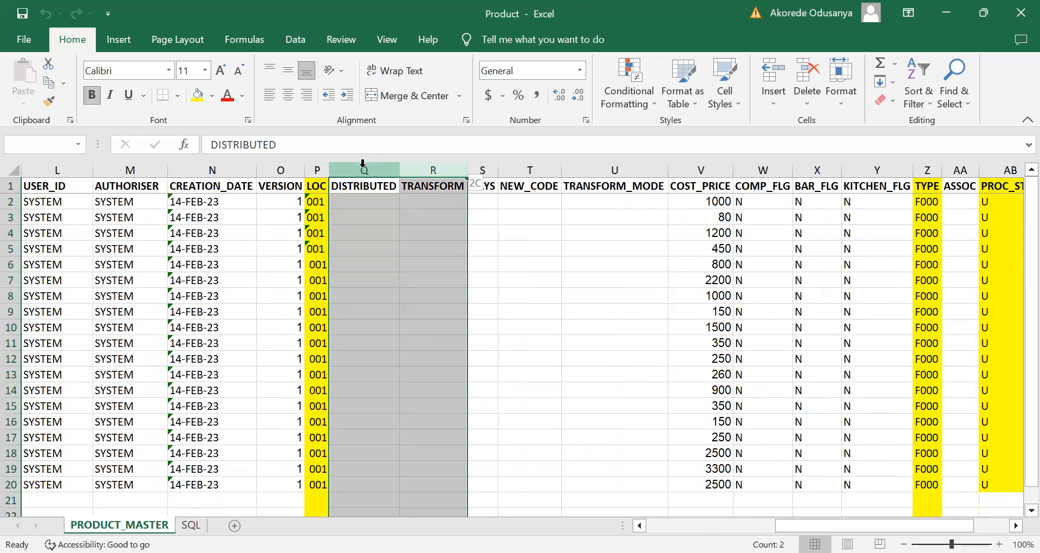
left_click_drag(363, 163, 615, 170)
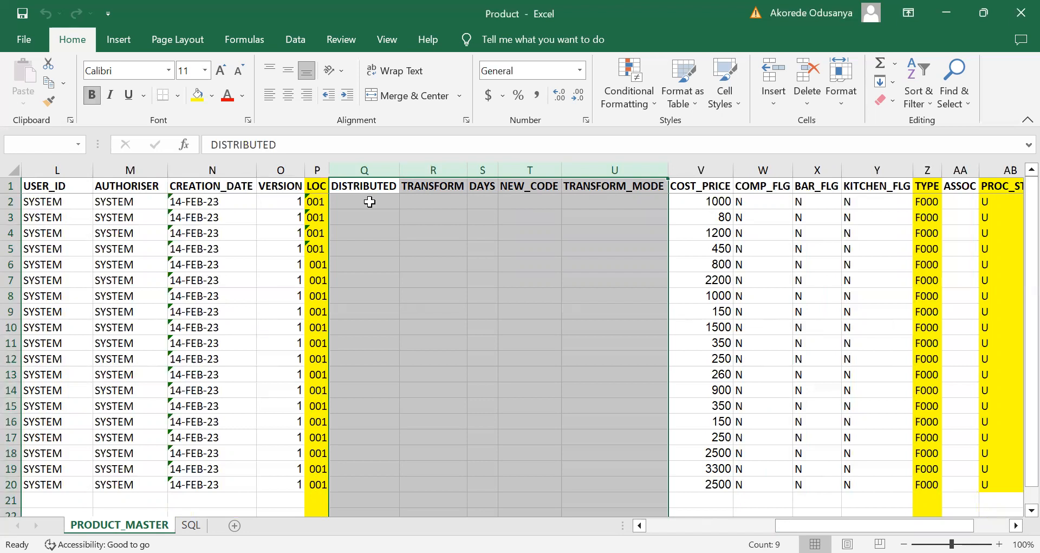
left_click(423, 201)
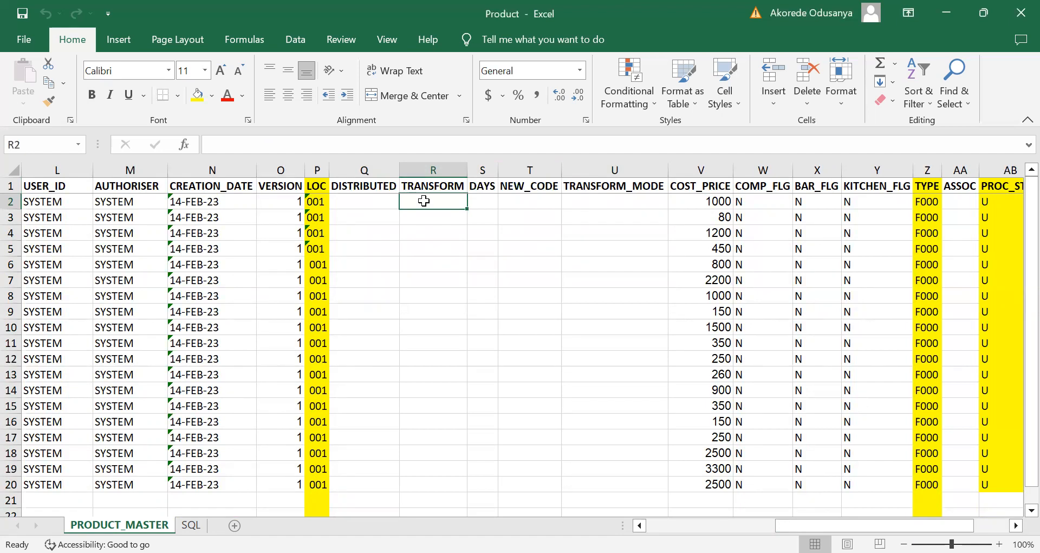
Step: Examine the TRANSFORM and DAYS columns individually, followed by the first NEW_CODE cell
left_click(423, 168)
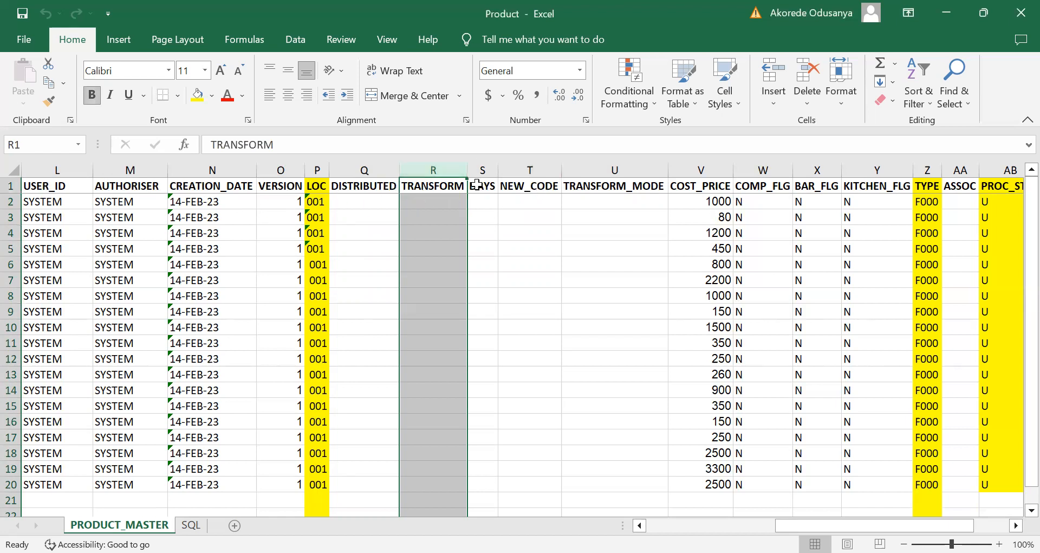
left_click(435, 202)
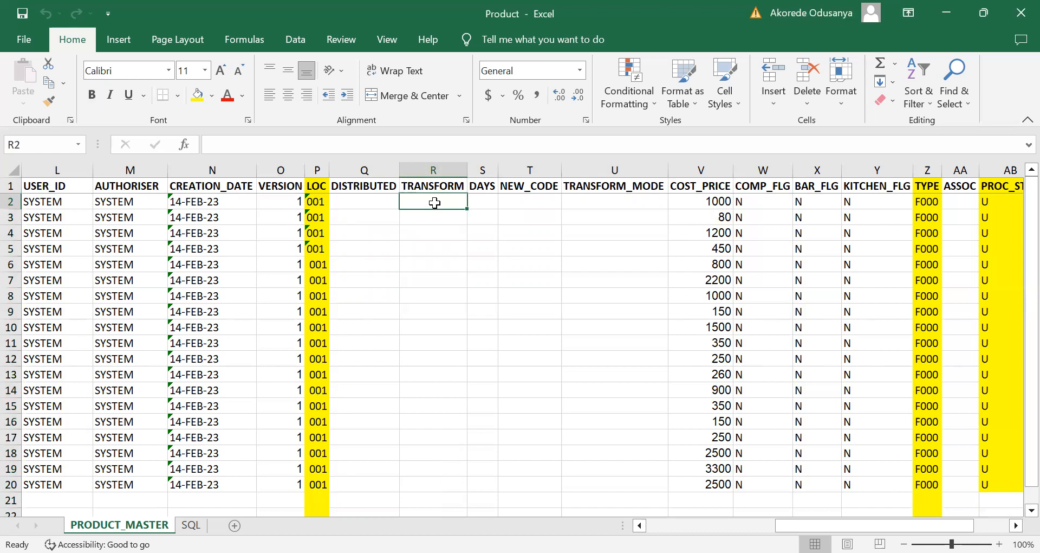
left_click(482, 168)
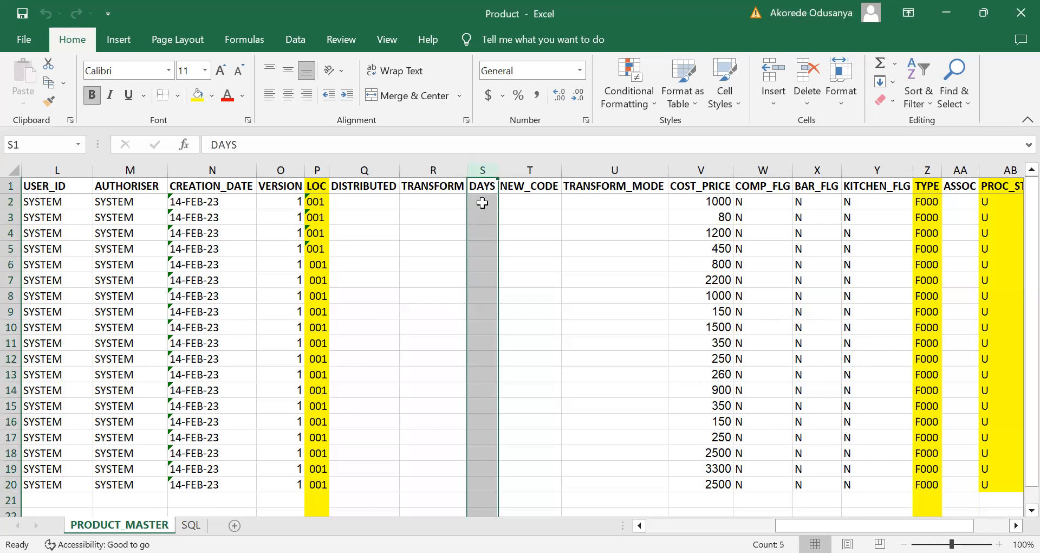
left_click(524, 197)
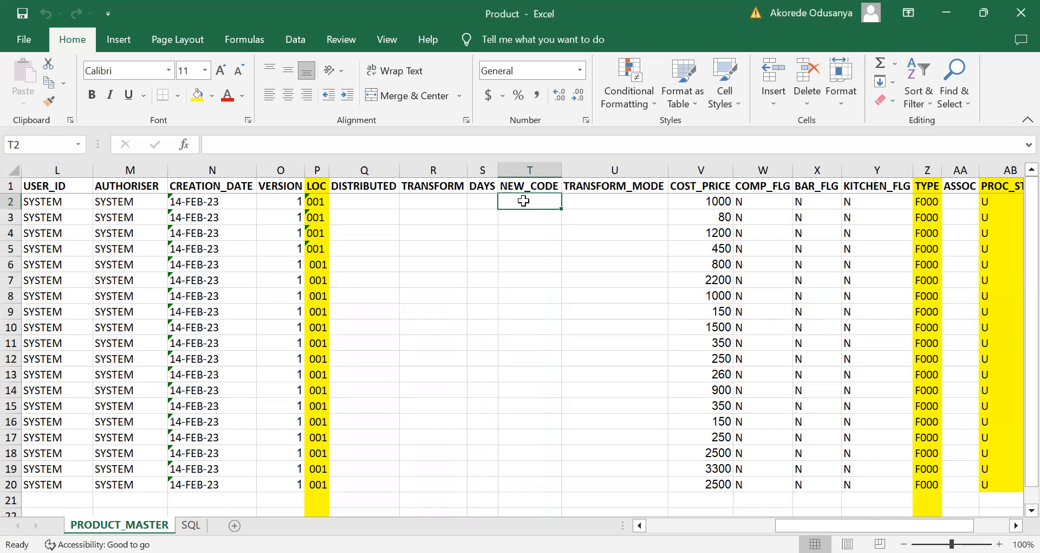
Step: Compare the product CODE in cell A2 with the NEW_CODE and TRANSFORM_MODE fields of the same row
left_click_drag(805, 525, 120, 281)
left_click(52, 202)
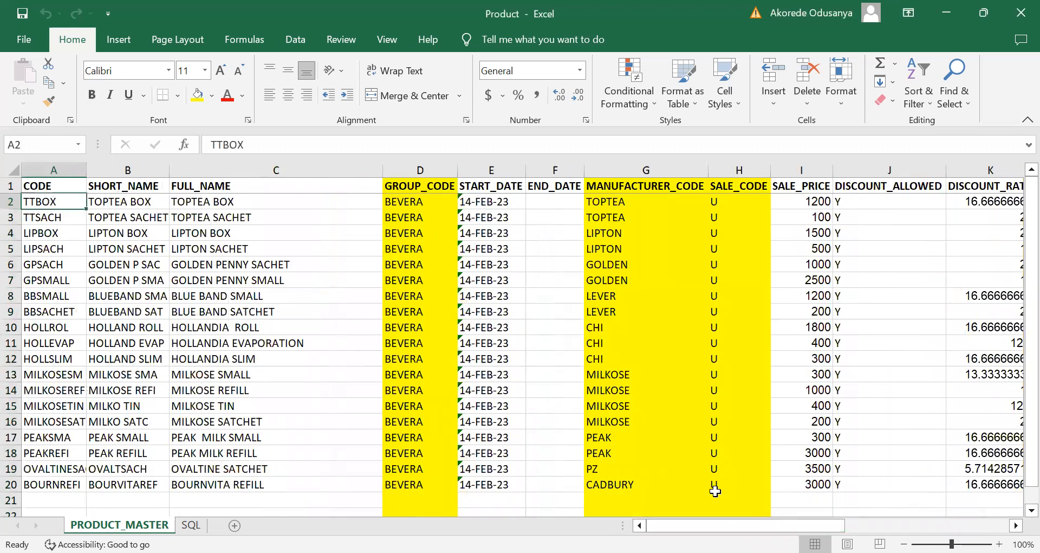
left_click_drag(699, 525, 839, 525)
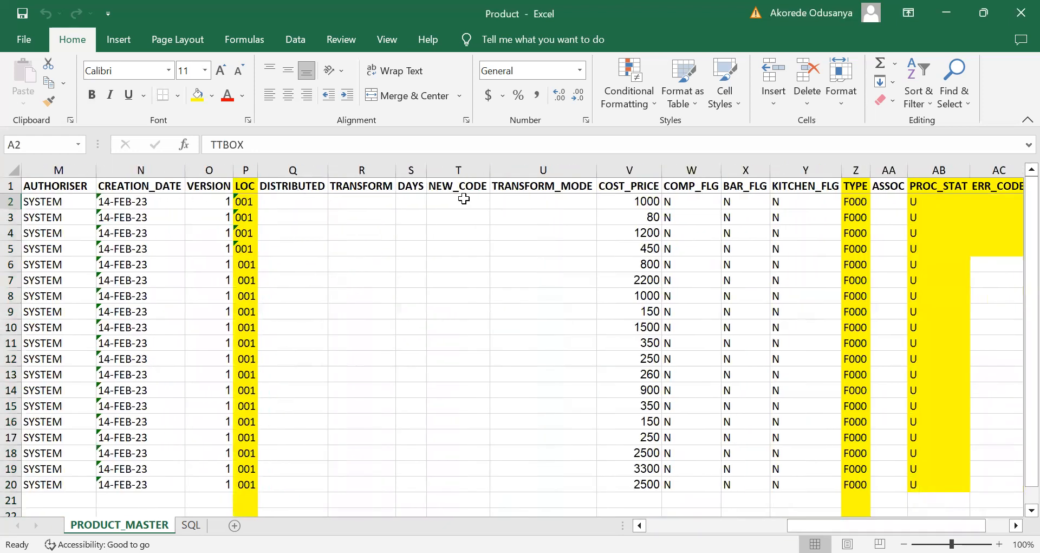
left_click(463, 199)
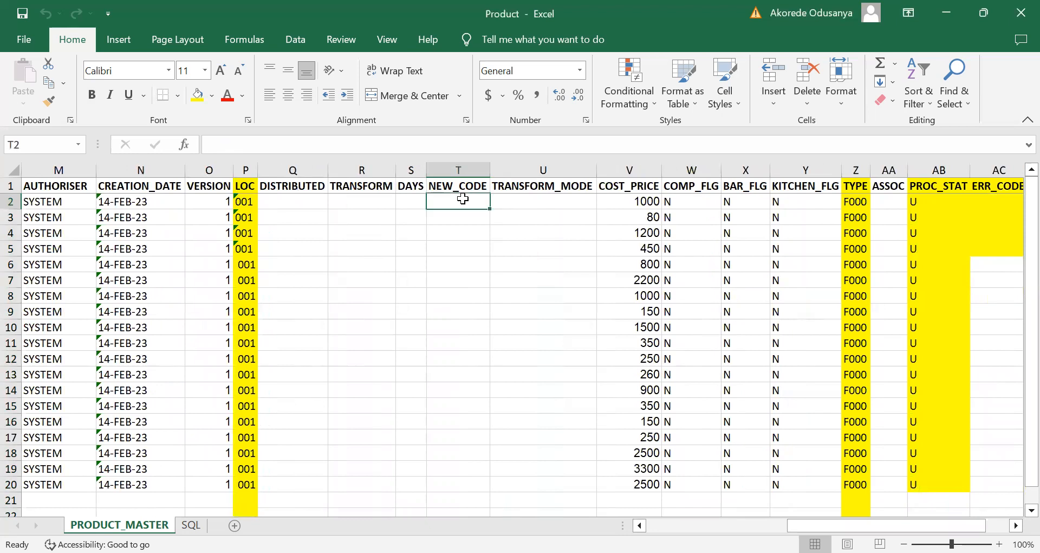
left_click(544, 205)
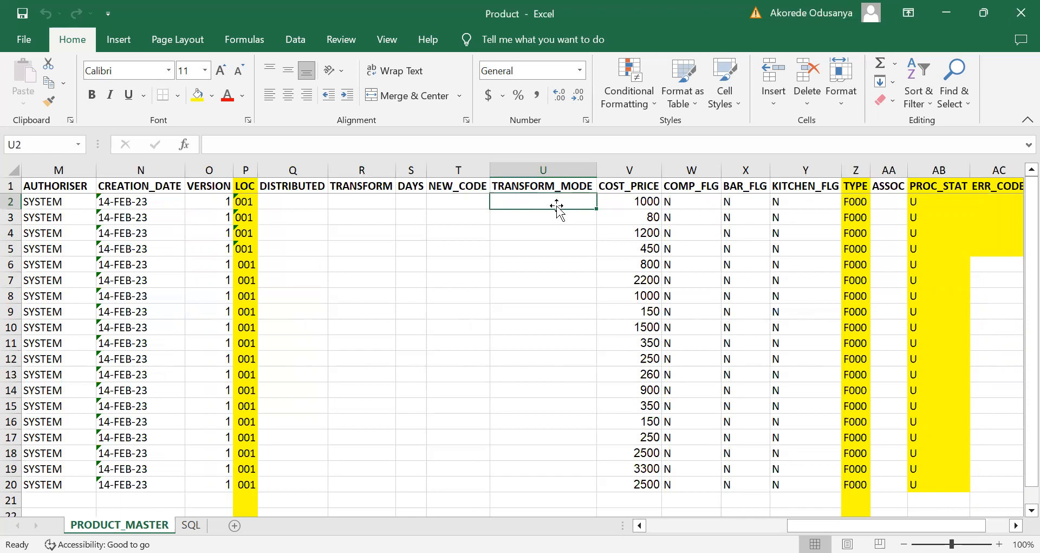
Step: Check the row 2 entries for COST_PRICE, the COMP, BAR and KITCHEN flags, TYPE and ASSOC
left_click(627, 199)
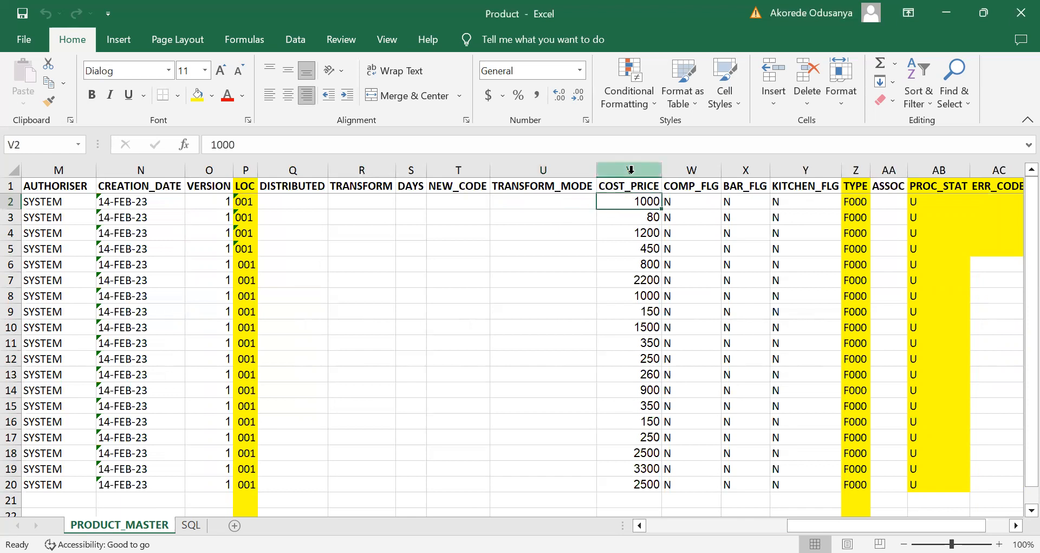
left_click(689, 201)
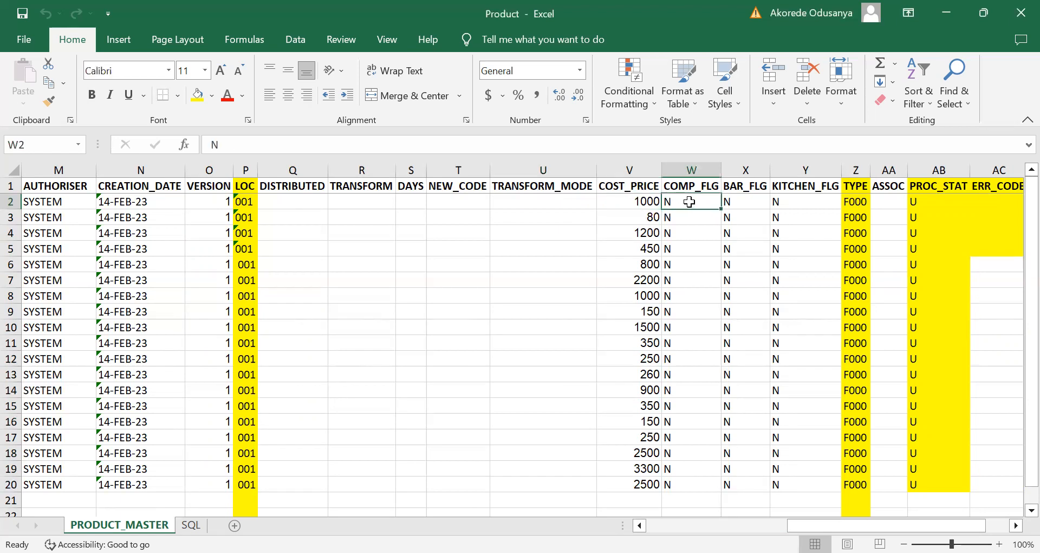
key("shift+Right")
key("shift+Right")
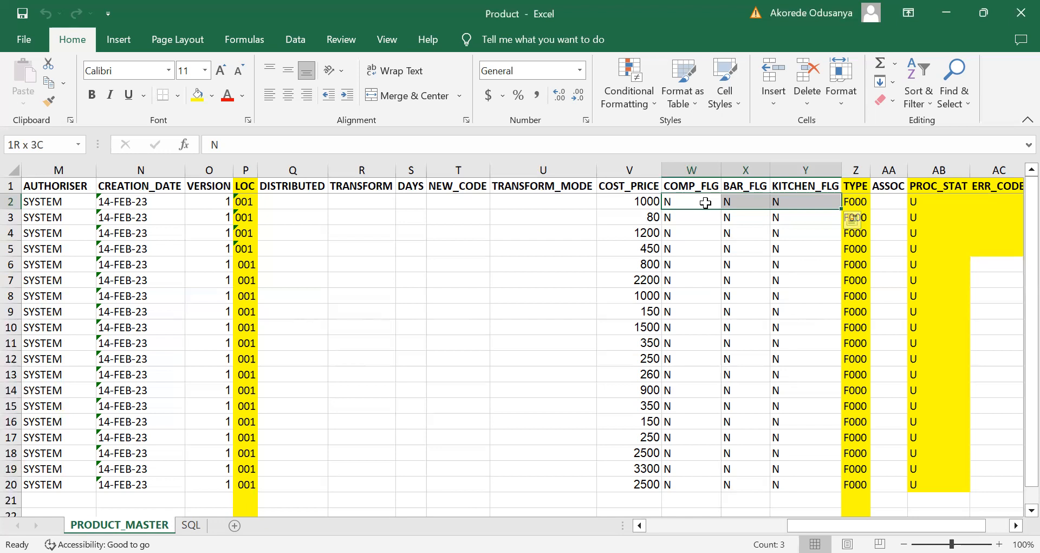
left_click(753, 198)
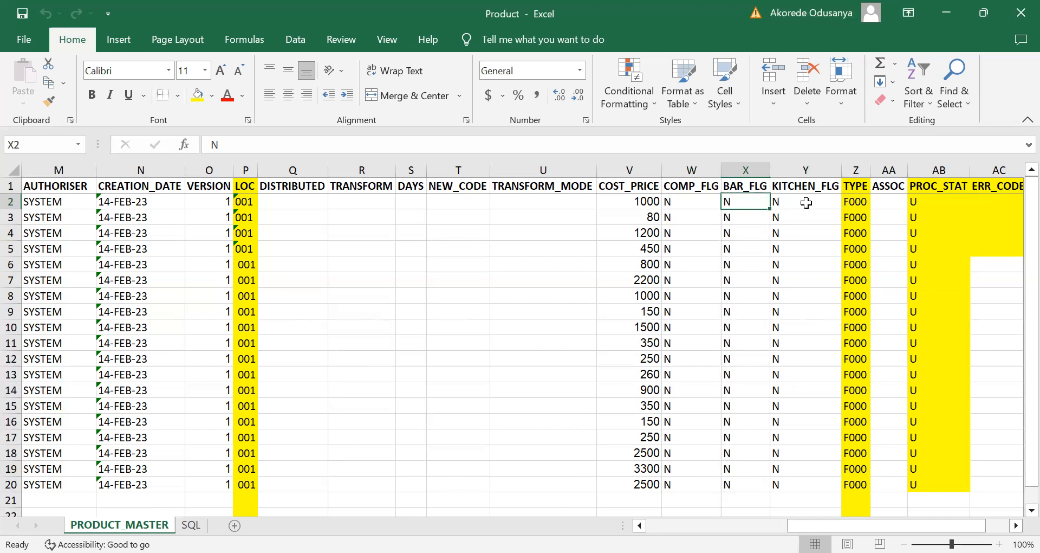
left_click(852, 202)
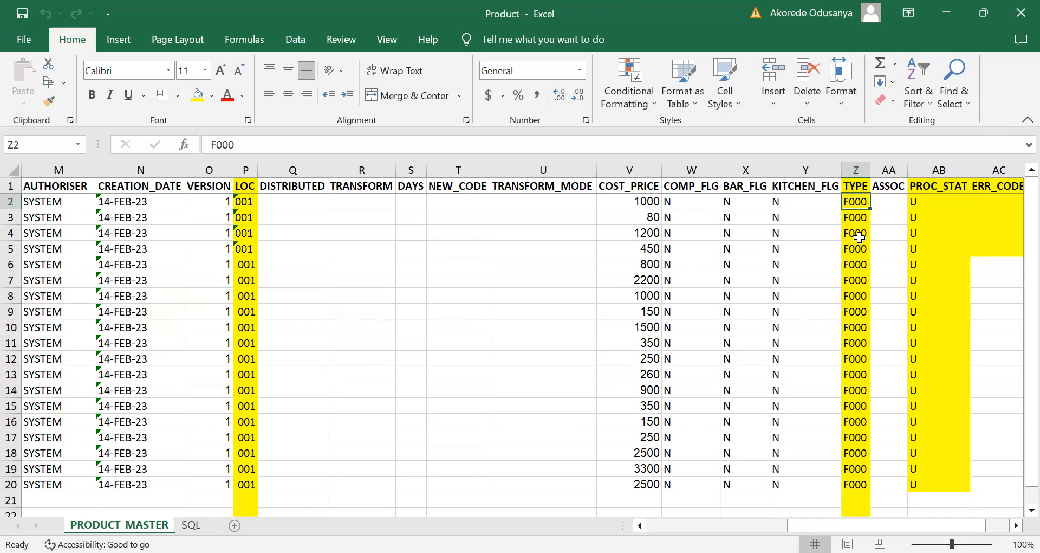
left_click(894, 203)
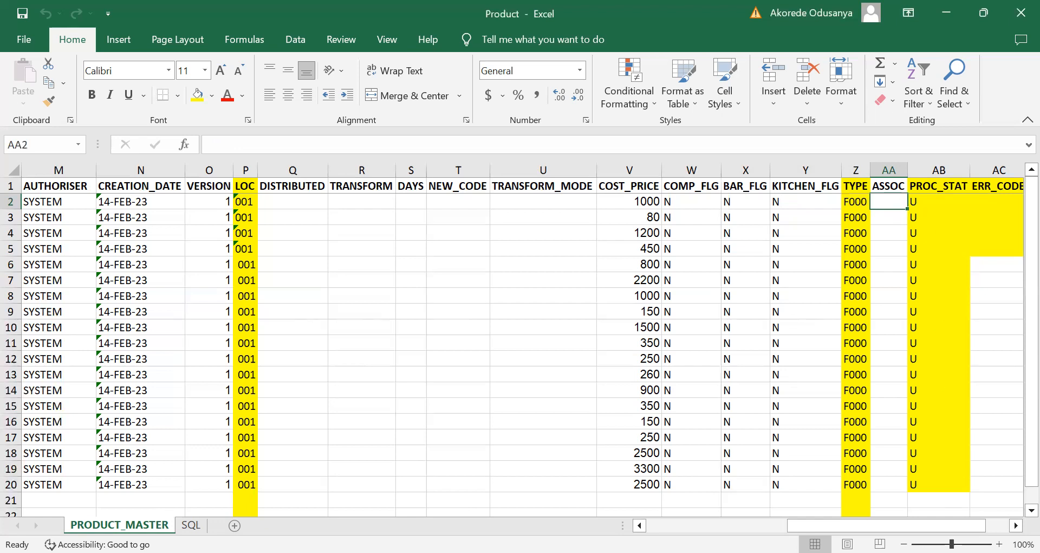
Step: Review the PROC_STAT, ERR_CODE, ERR_MSG and RECORD_ID columns at the end of the product sheet
left_click_drag(886, 525, 911, 525)
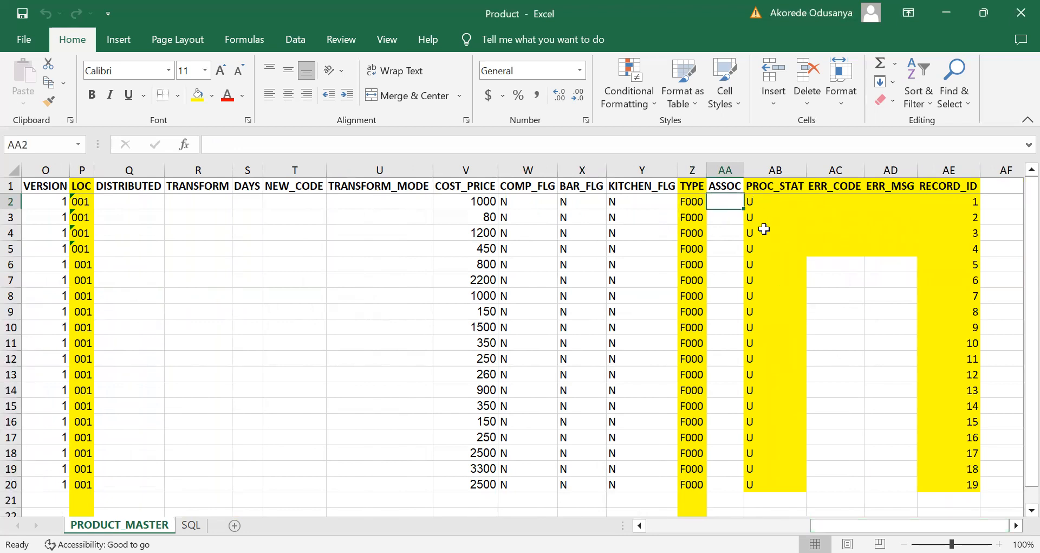
left_click(758, 201)
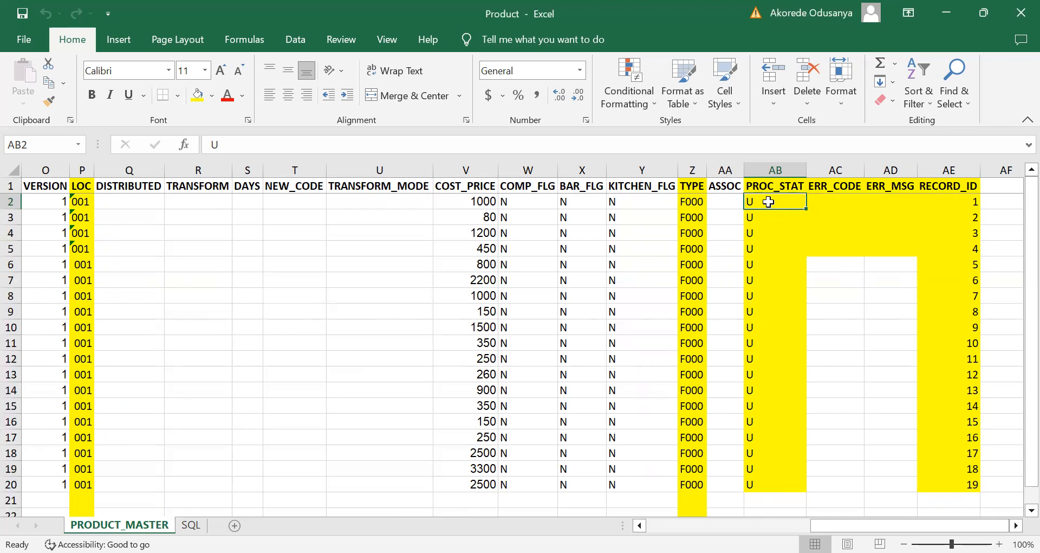
left_click(837, 186)
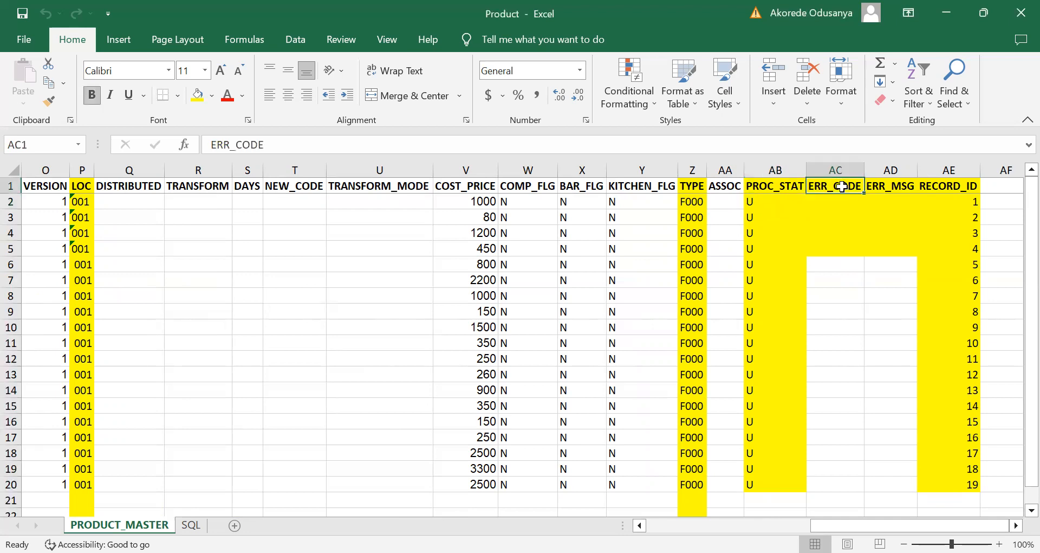
left_click(884, 186)
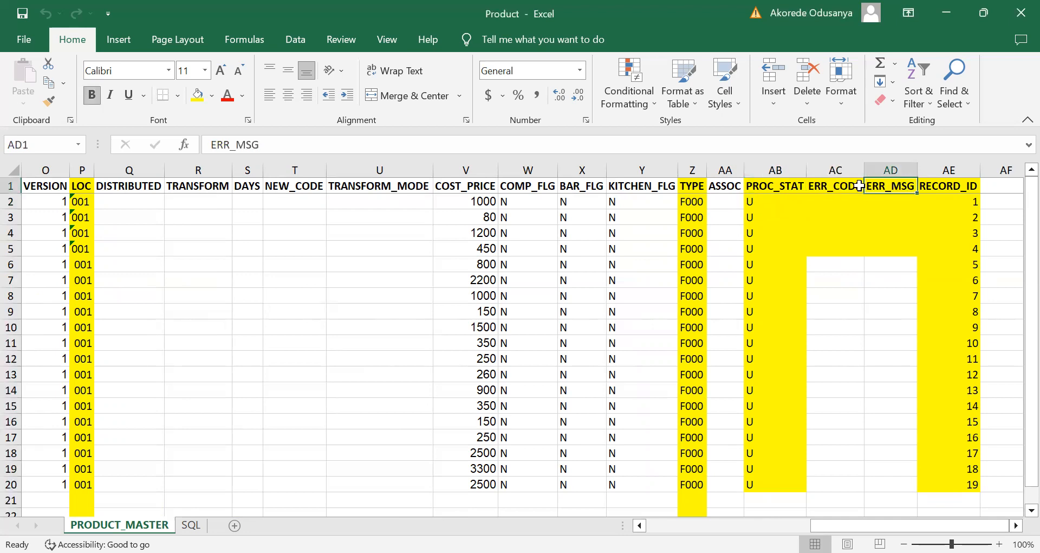
left_click(841, 186)
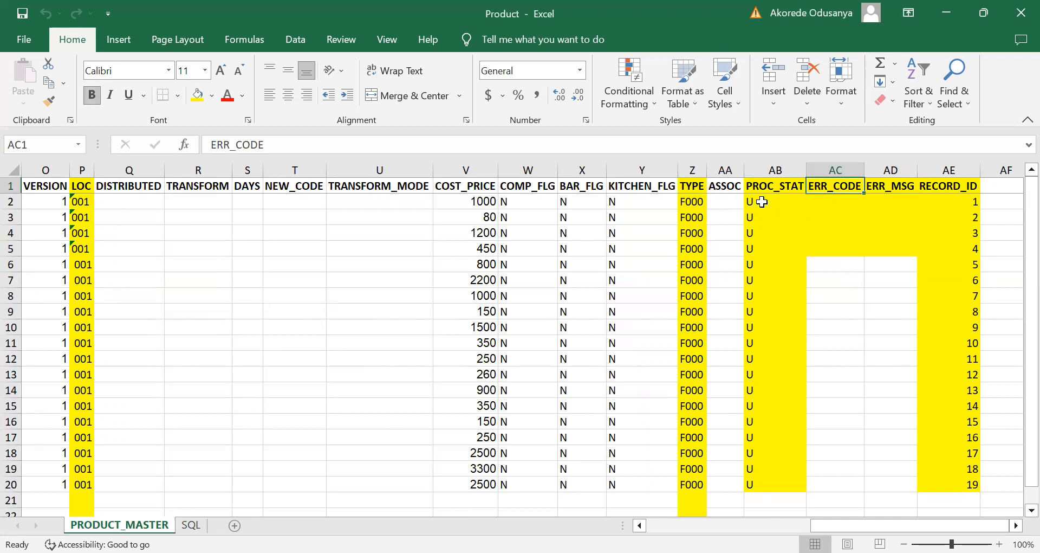
left_click(830, 202)
left_click(884, 205)
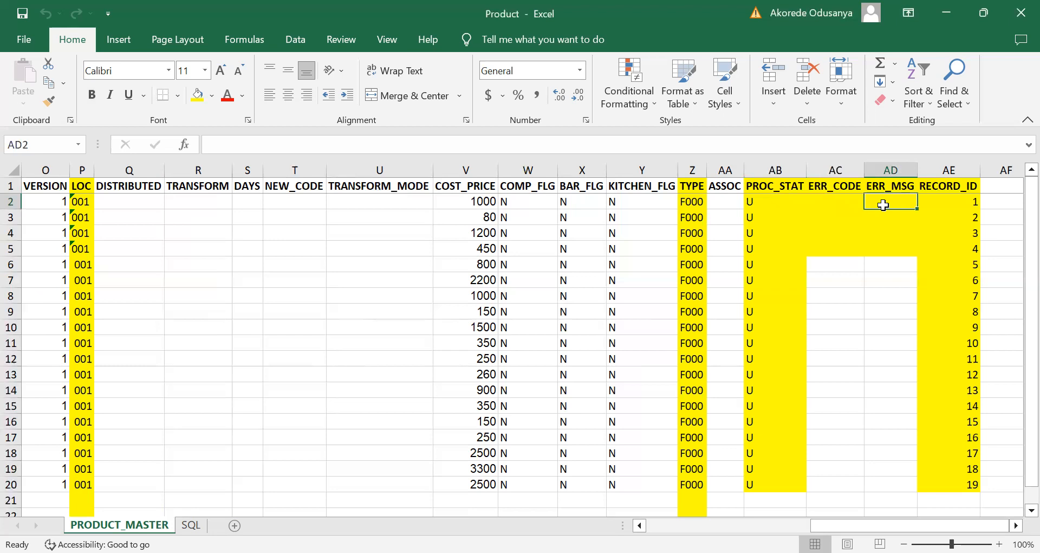
left_click(959, 201)
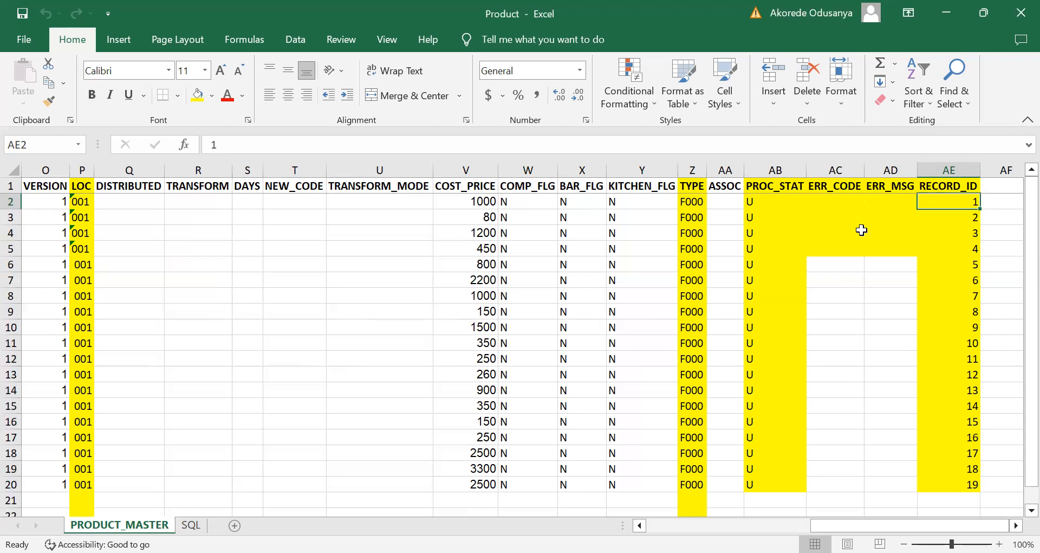
Step: Go through the complete product records in rows 2, 3 and 4, starting from their CODE column
left_click_drag(910, 525, 622, 517)
left_click_drag(14, 206, 12, 202)
left_click(11, 201)
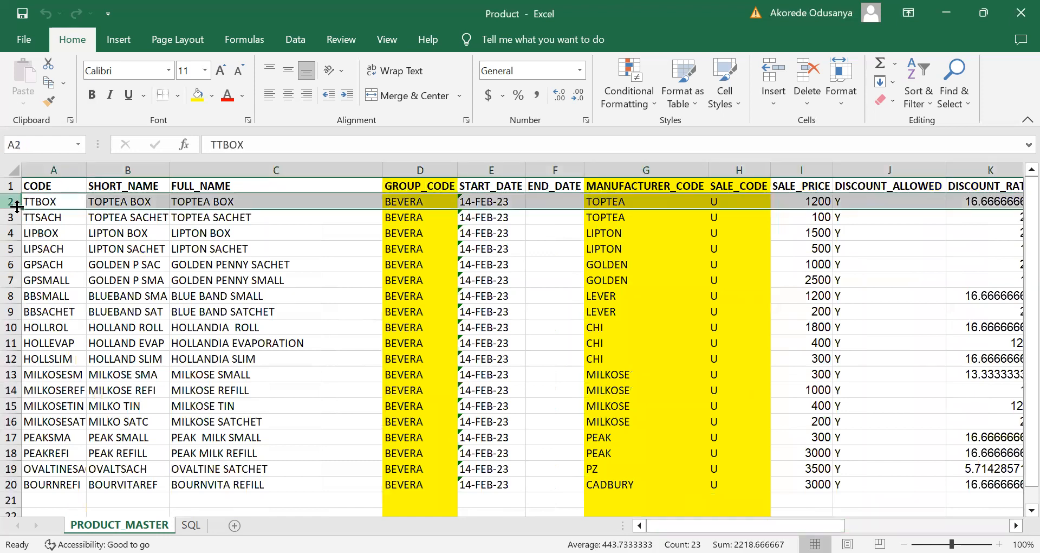
left_click(11, 217)
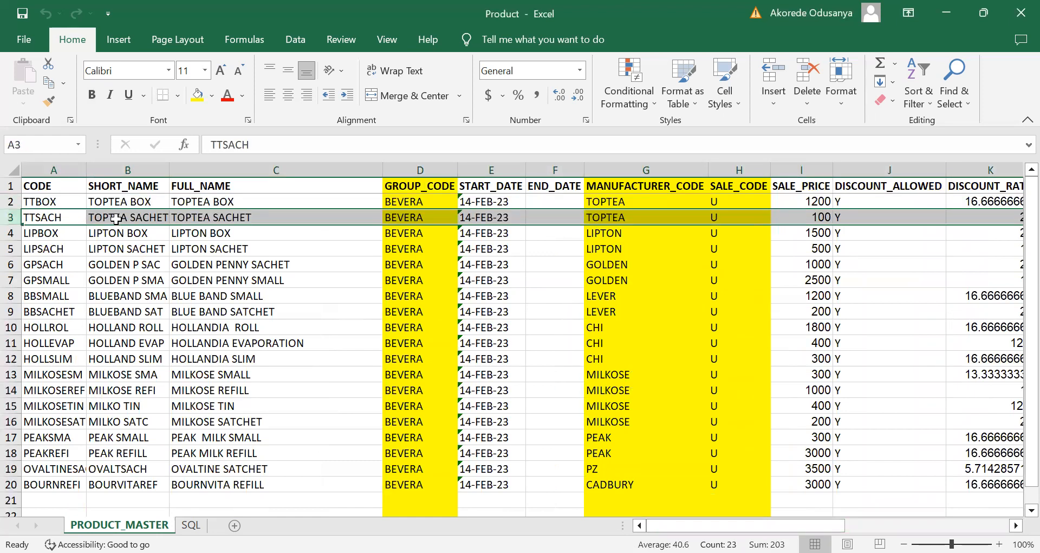
left_click(11, 232)
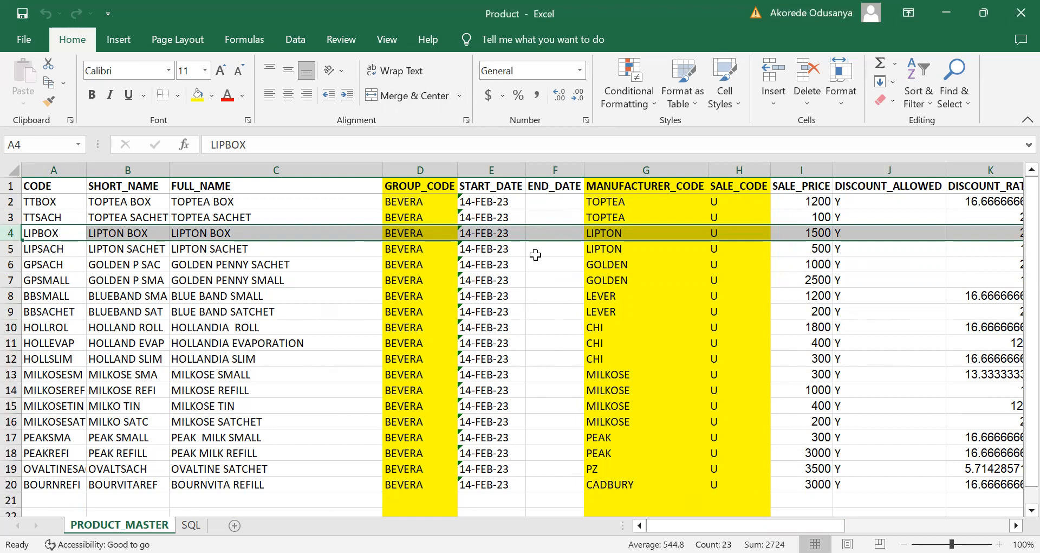
Step: Delete the header row from the PRODUCT_MASTER sheet
left_click(11, 186)
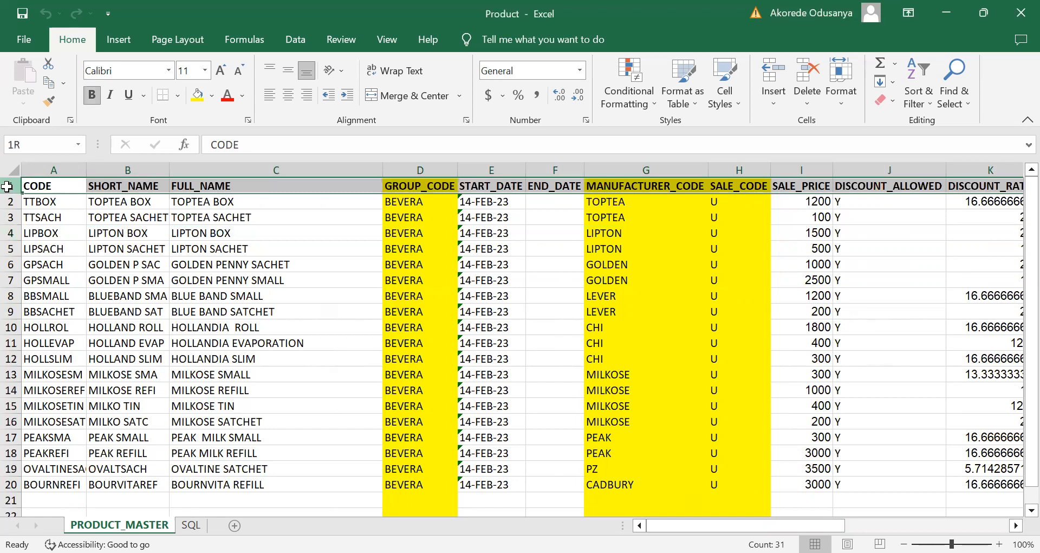
right_click(10, 186)
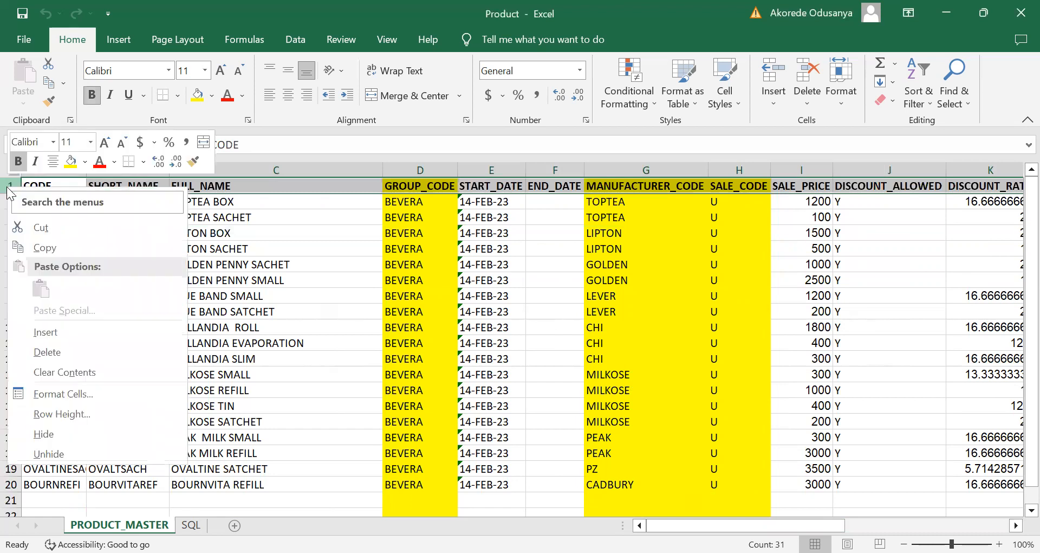
left_click(54, 347)
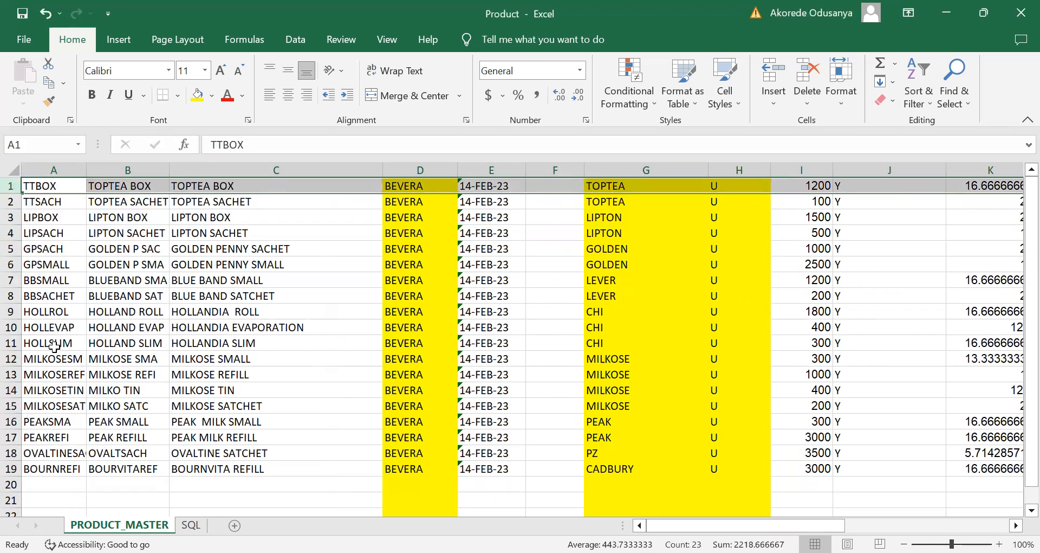
Step: Start saving a copy of the workbook in the bulk_upload folder with the file type CSV (Comma delimited)
left_click(24, 39)
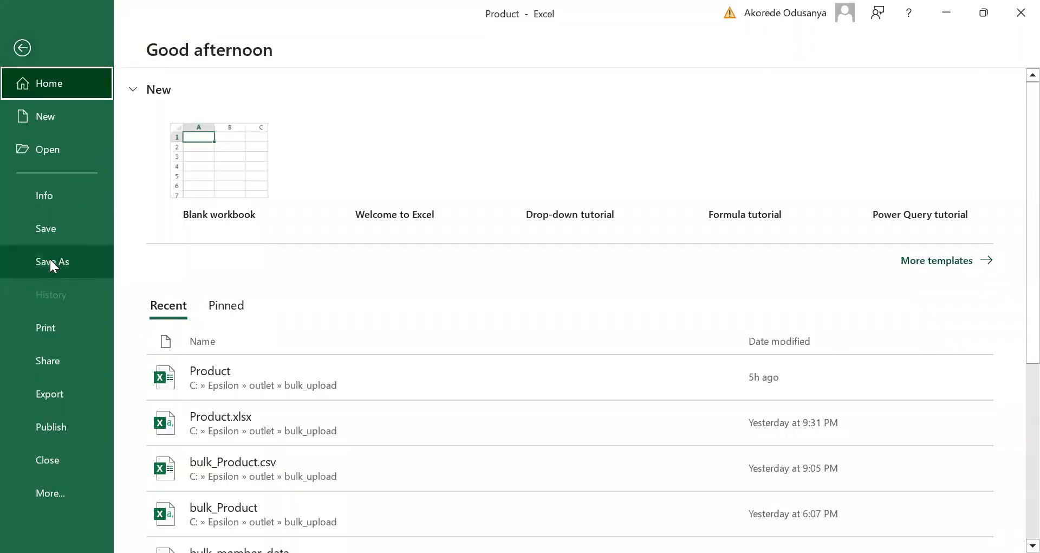
left_click(51, 259)
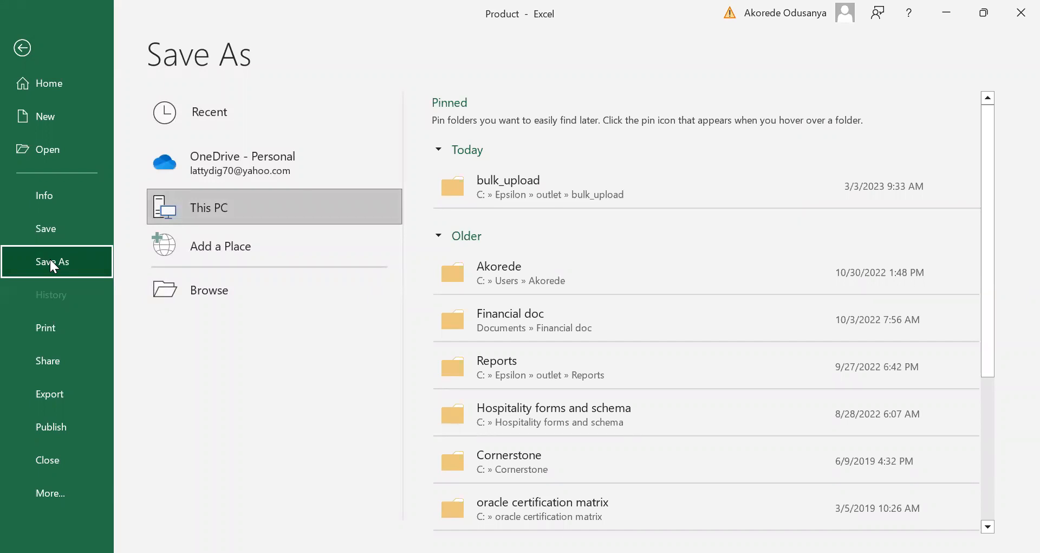
left_click(499, 180)
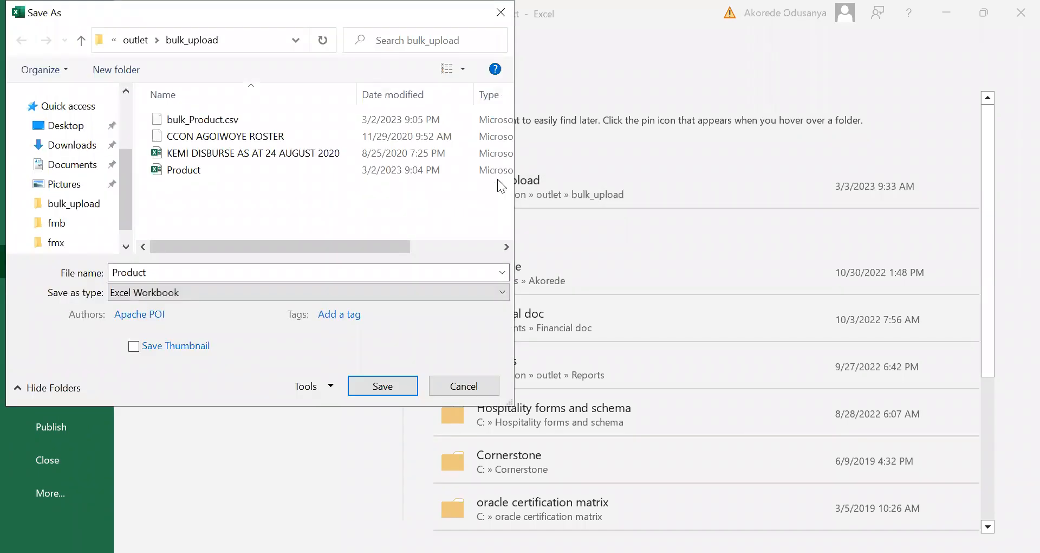
left_click(295, 41)
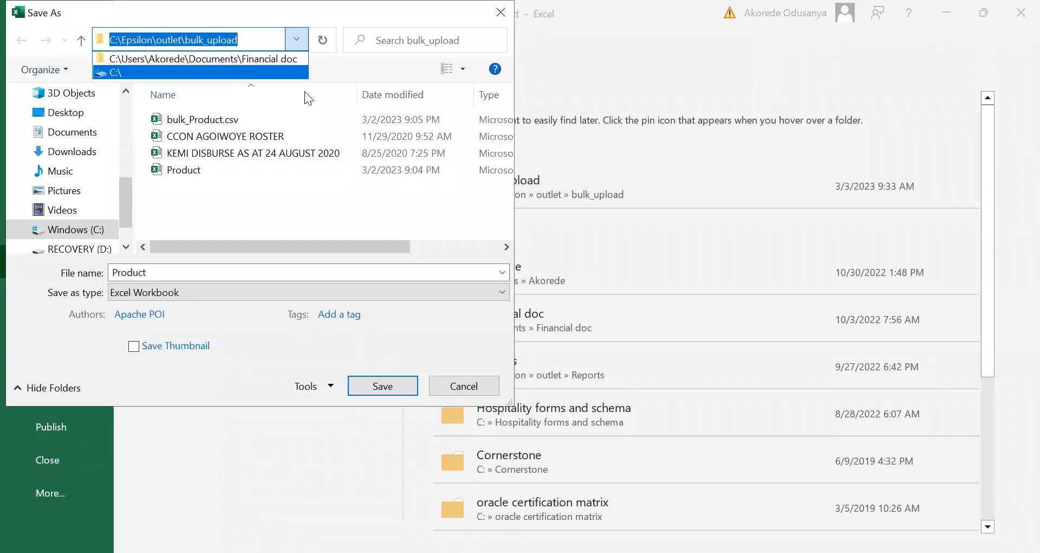
left_click(260, 189)
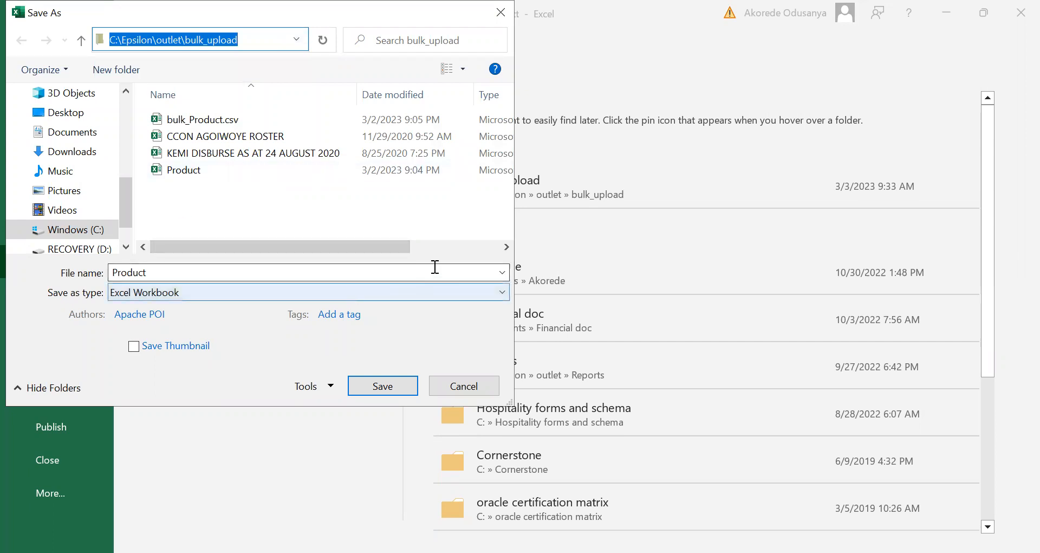
left_click(503, 290)
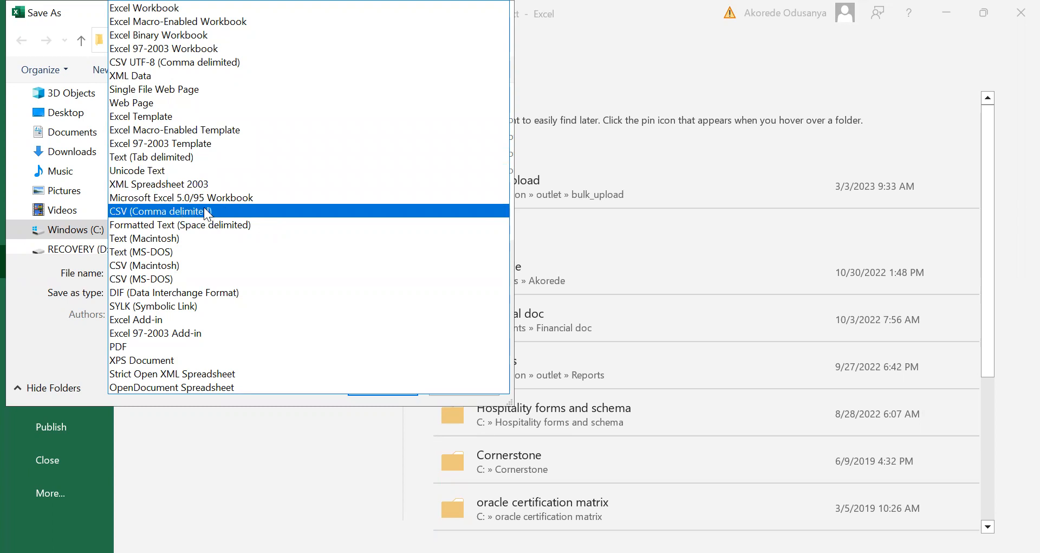
left_click(249, 211)
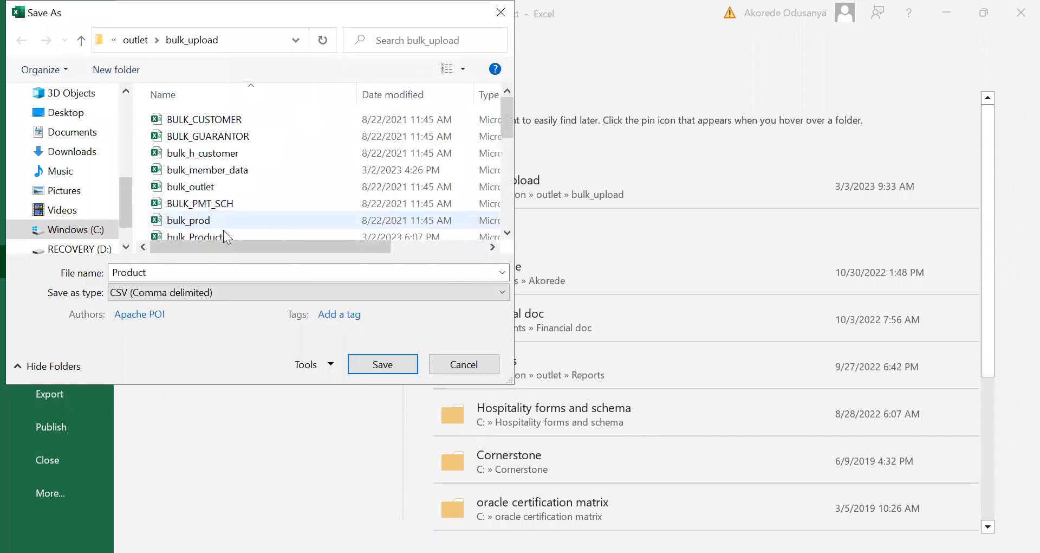
Step: Save the copy under the existing name bulk_Product.csv, keeping only the active sheet and the CSV format
double_click(157, 271)
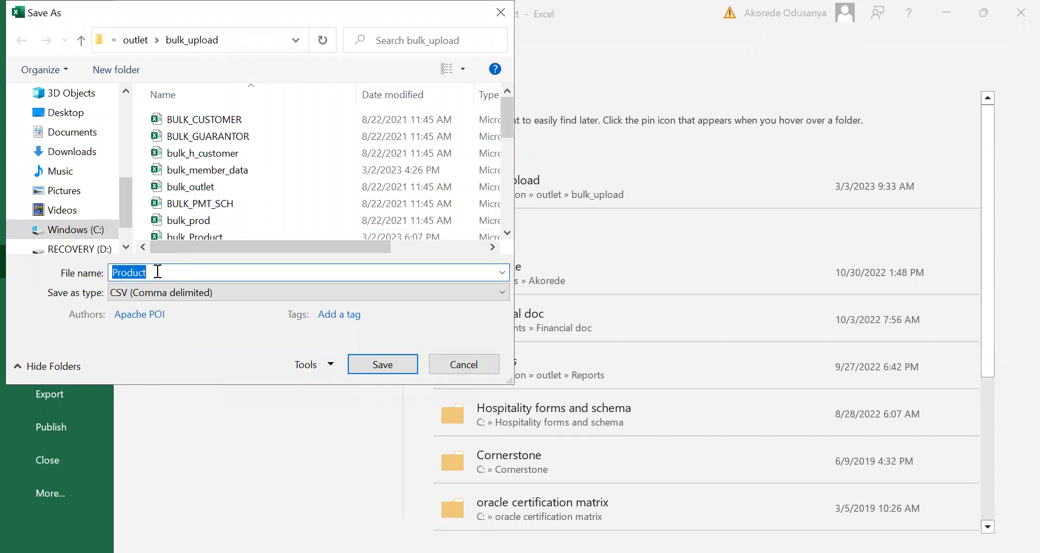
type("BUL")
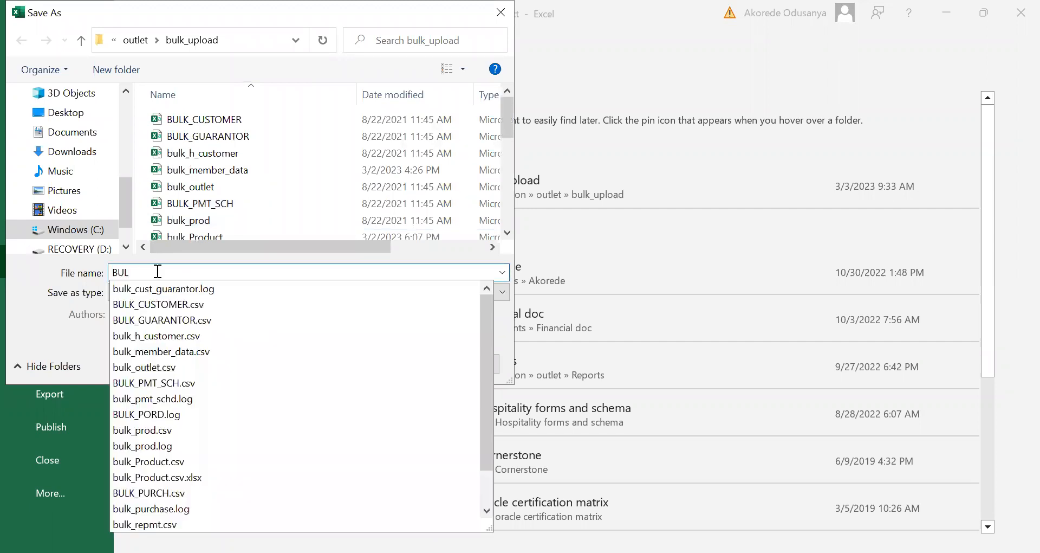
type("K_PRODUCT")
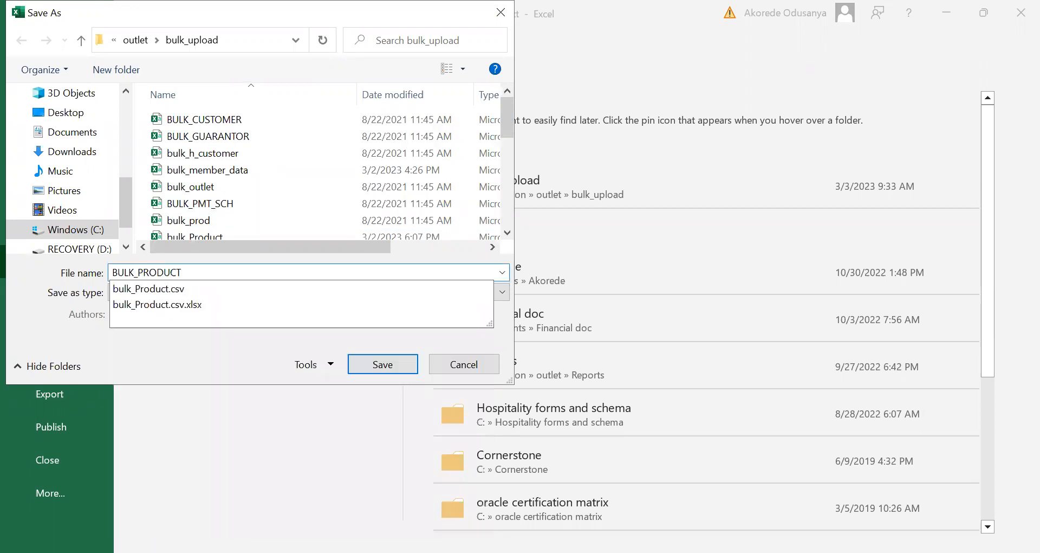
left_click(143, 290)
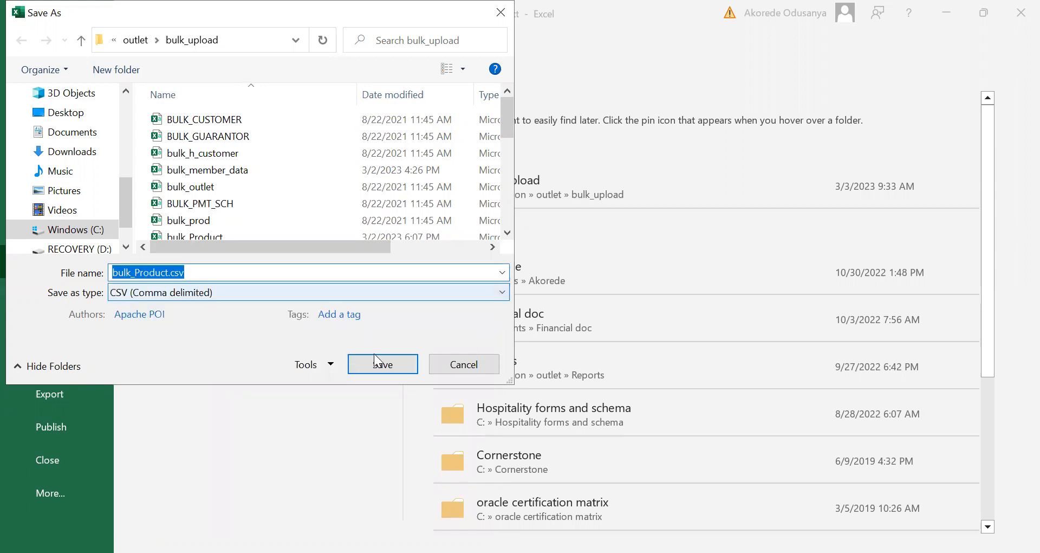
left_click(401, 366)
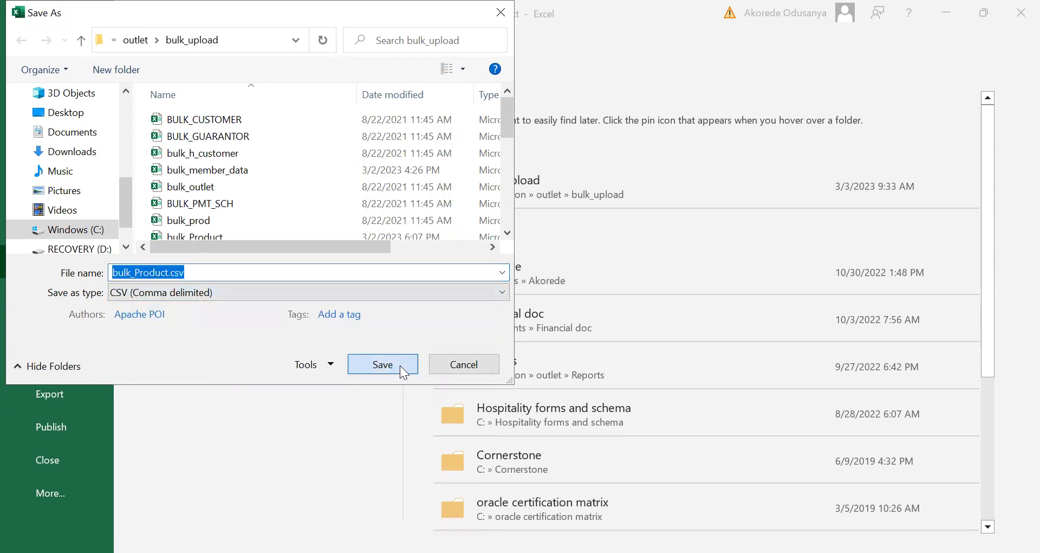
left_click(564, 293)
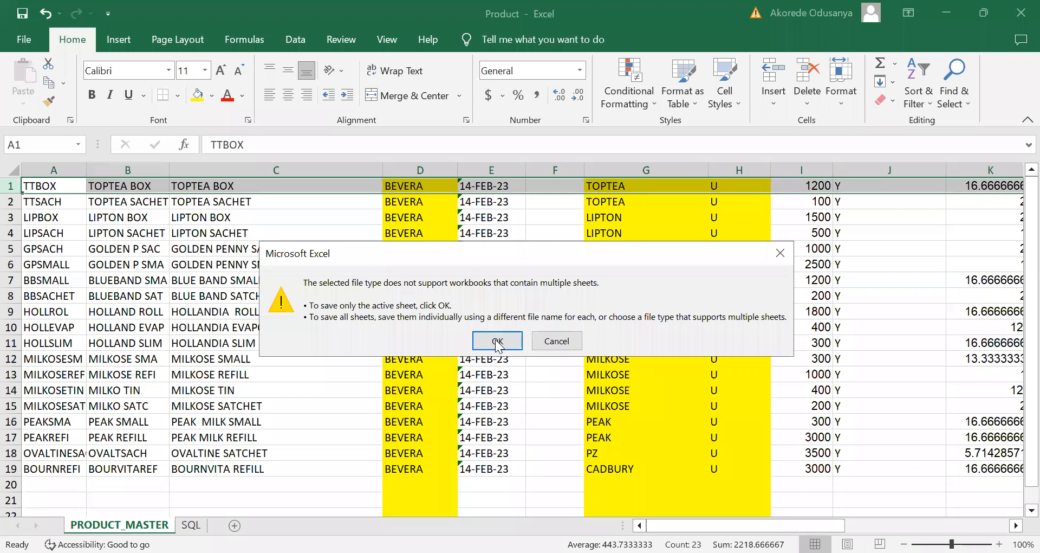
left_click(497, 341)
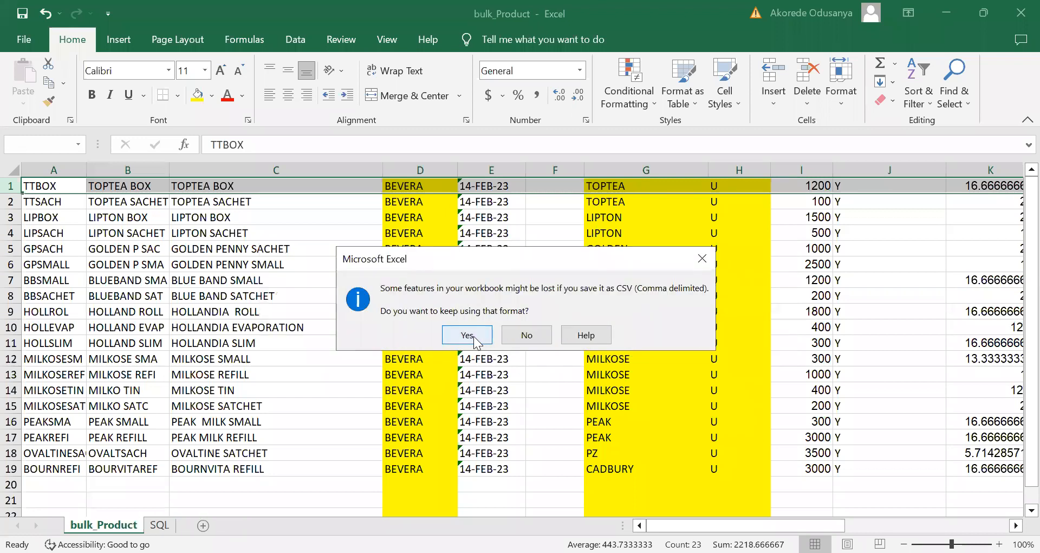
left_click(467, 335)
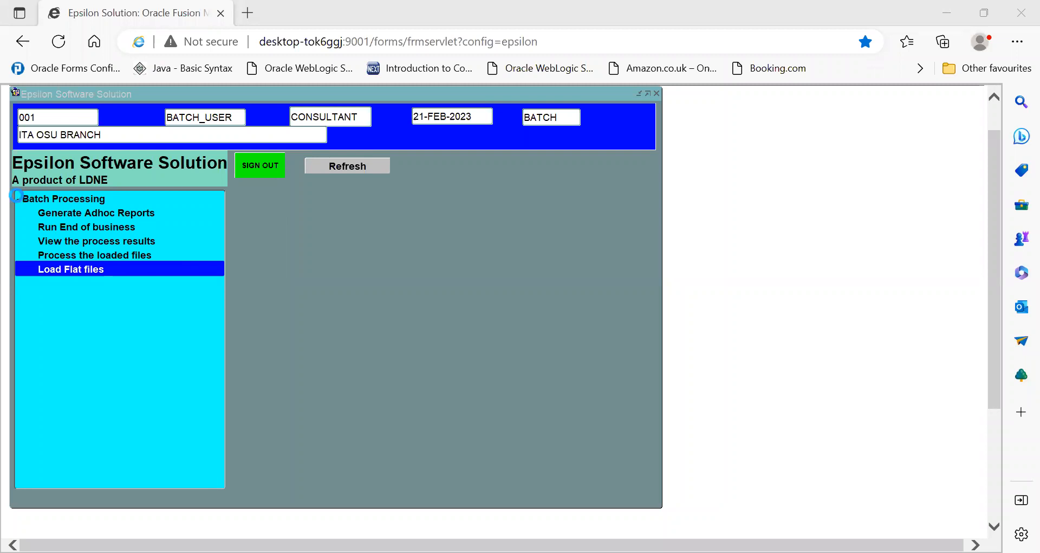
Step: Switch to Epsilon Software Solution in the browser and open Load Flat files under Batch Processing
left_click(19, 200)
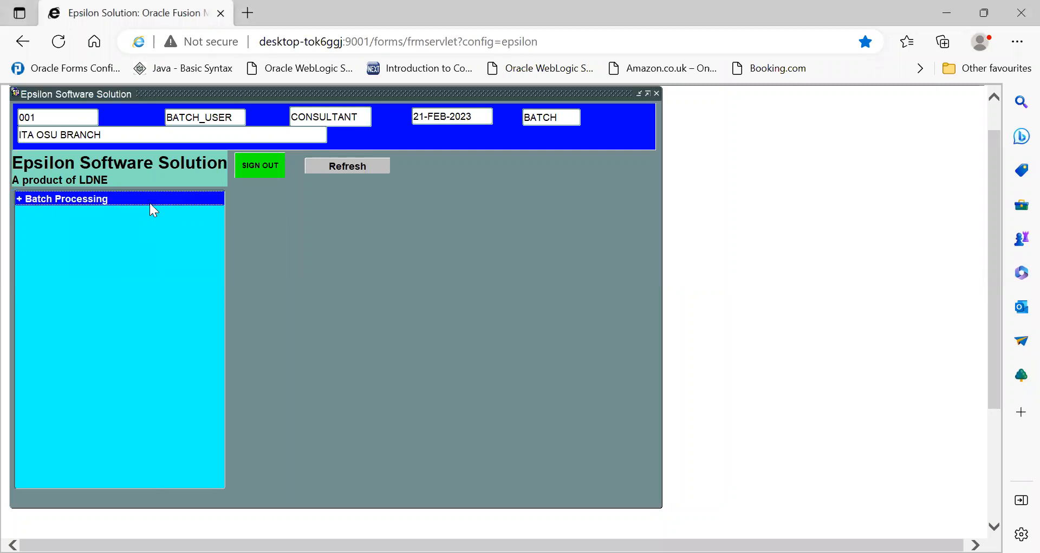
left_click(20, 200)
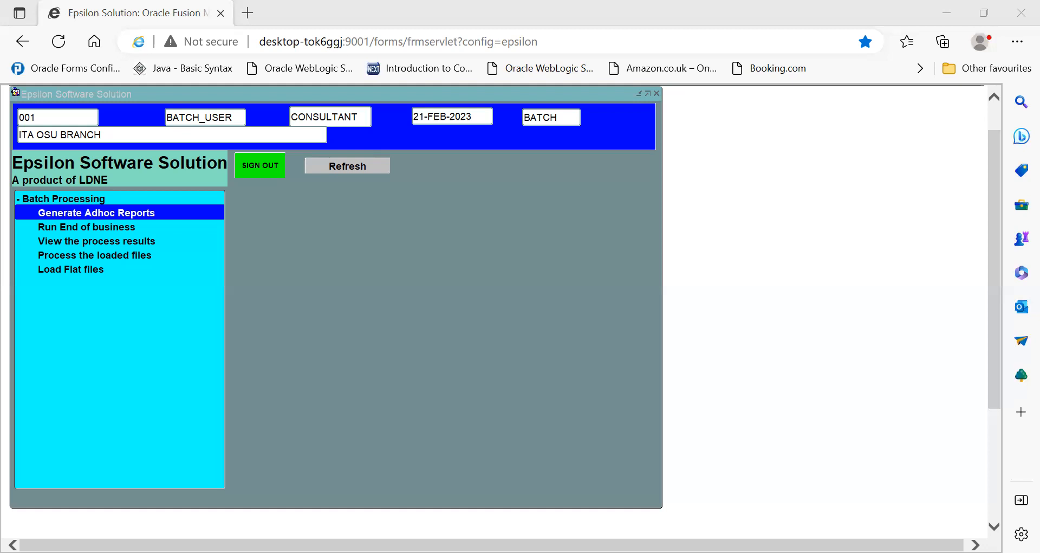
left_click(491, 82)
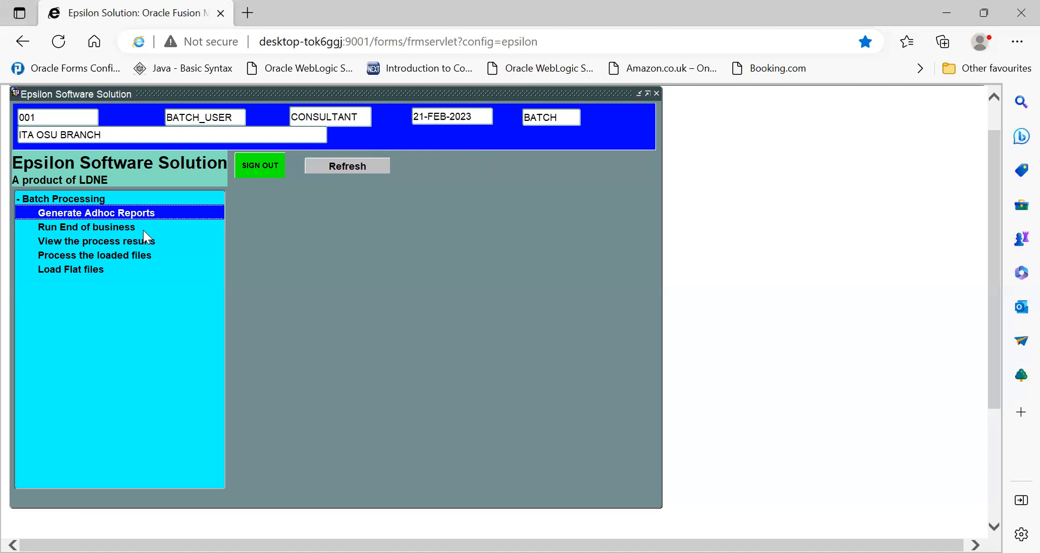
double_click(68, 269)
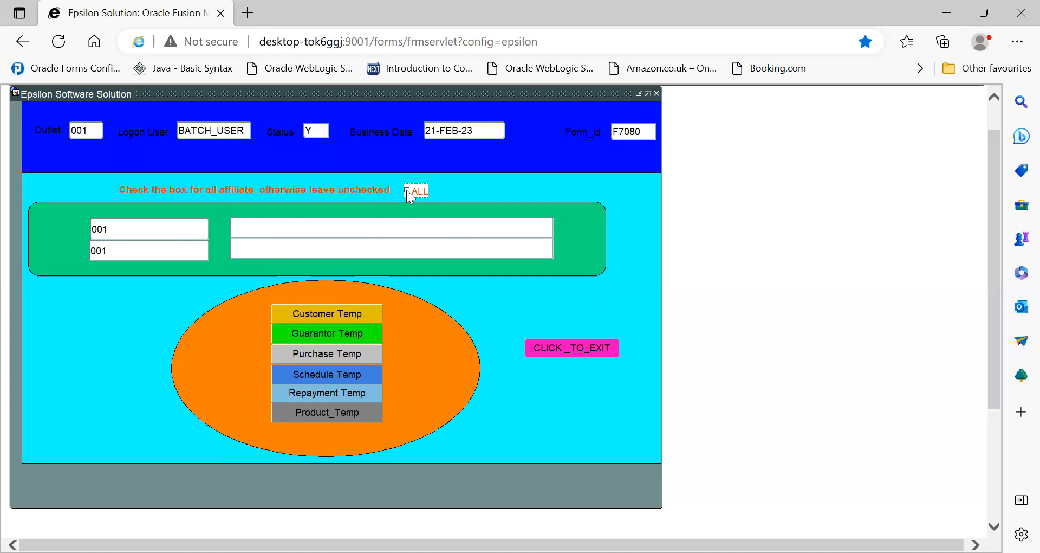
Step: Set the branch range for the flat file load from 001 to 001
left_click(143, 227)
left_click(186, 229)
type("001")
key("Tab")
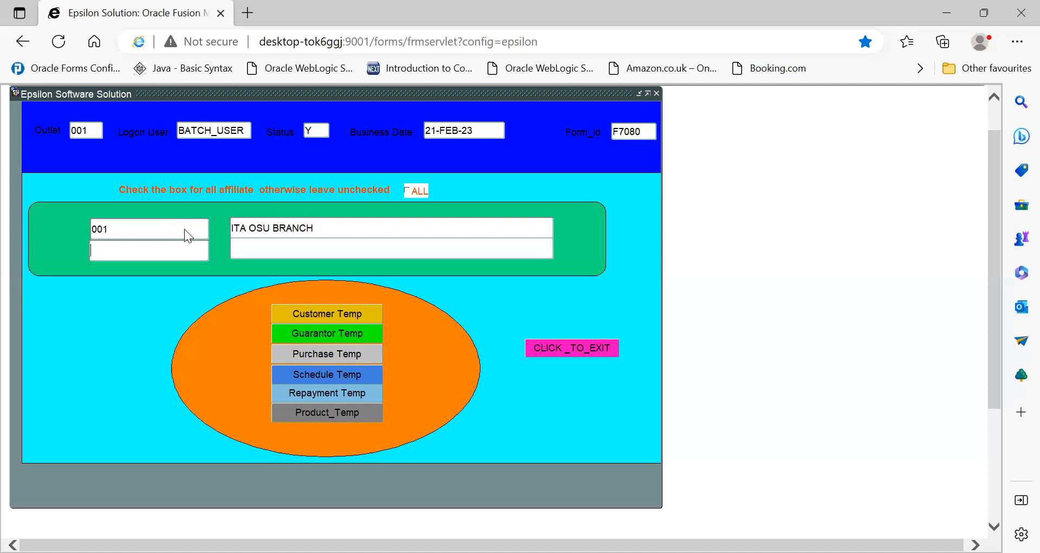
type("001")
key("Tab")
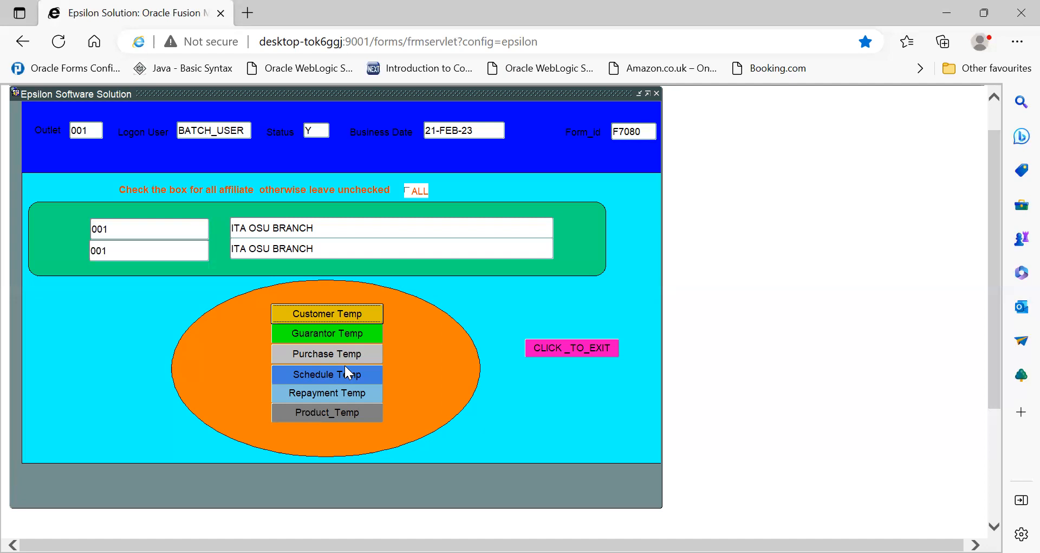
Step: Load the product file into its temporary table and exit the loading form
left_click(318, 412)
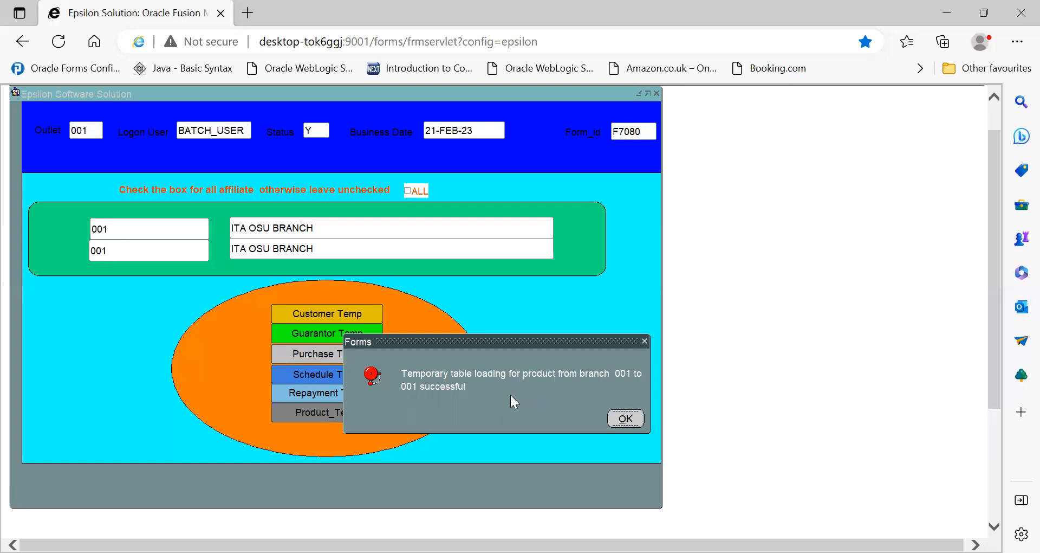
left_click(626, 419)
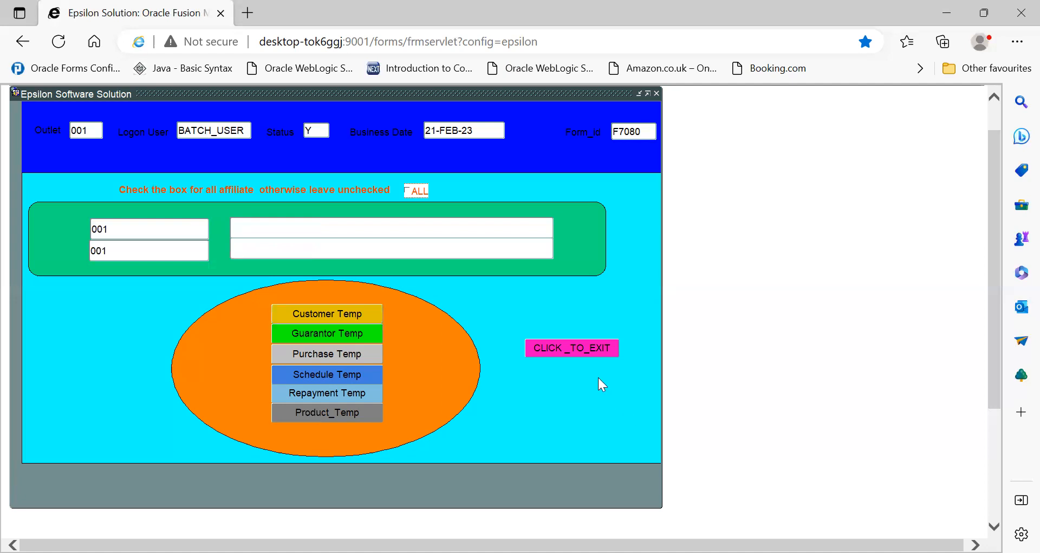
left_click(571, 348)
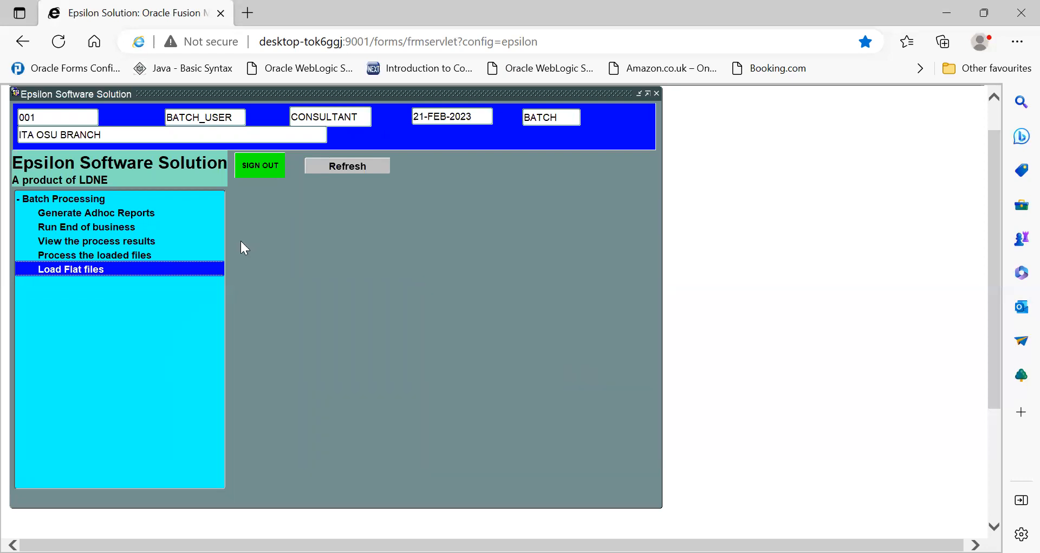
Step: Open Process the loaded files, set the branch range from 001 to 001 and run the product processing
left_click(67, 256)
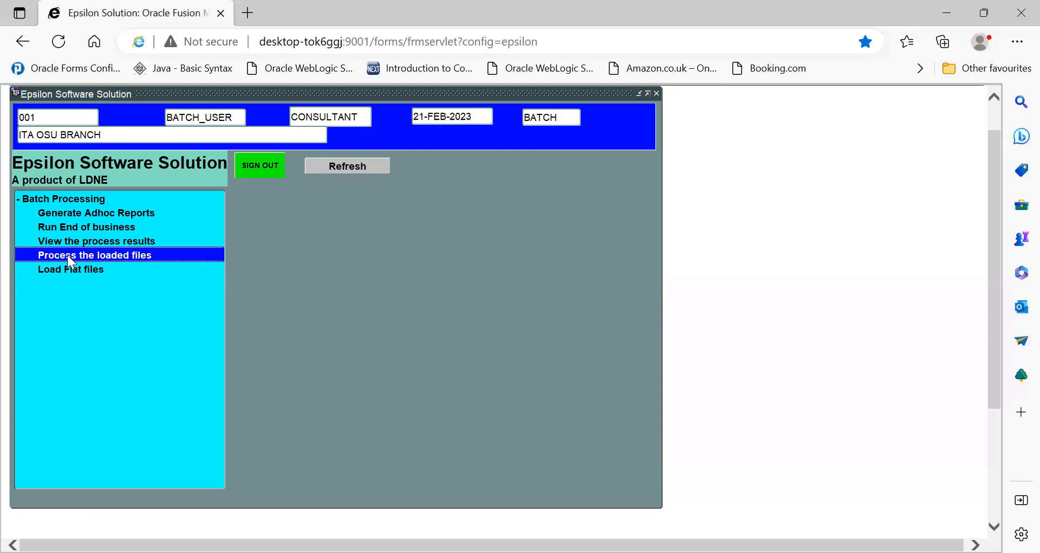
double_click(67, 255)
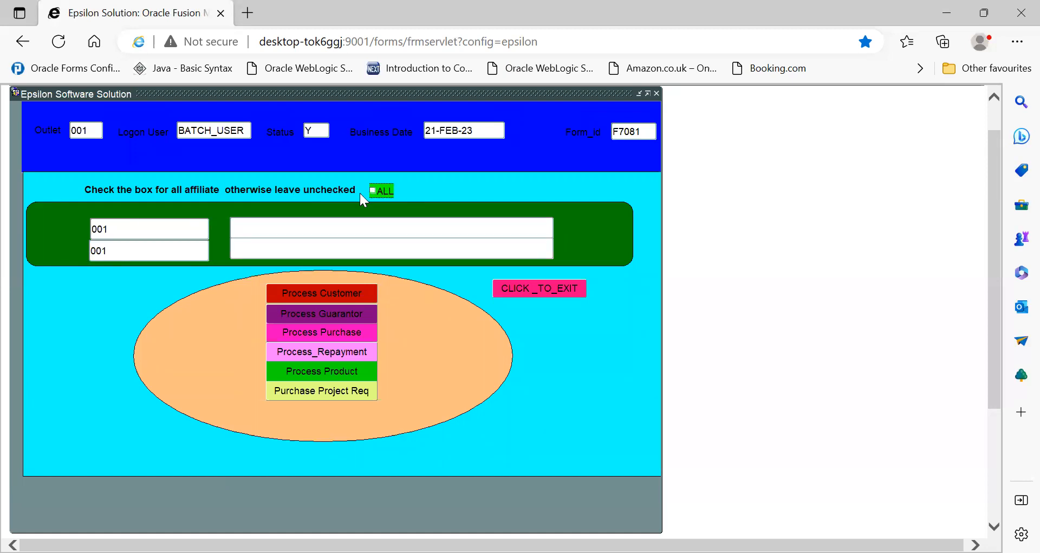
left_click(128, 228)
type("01")
key("BackSpace")
type("01")
key("Tab")
type("001")
key("Tab")
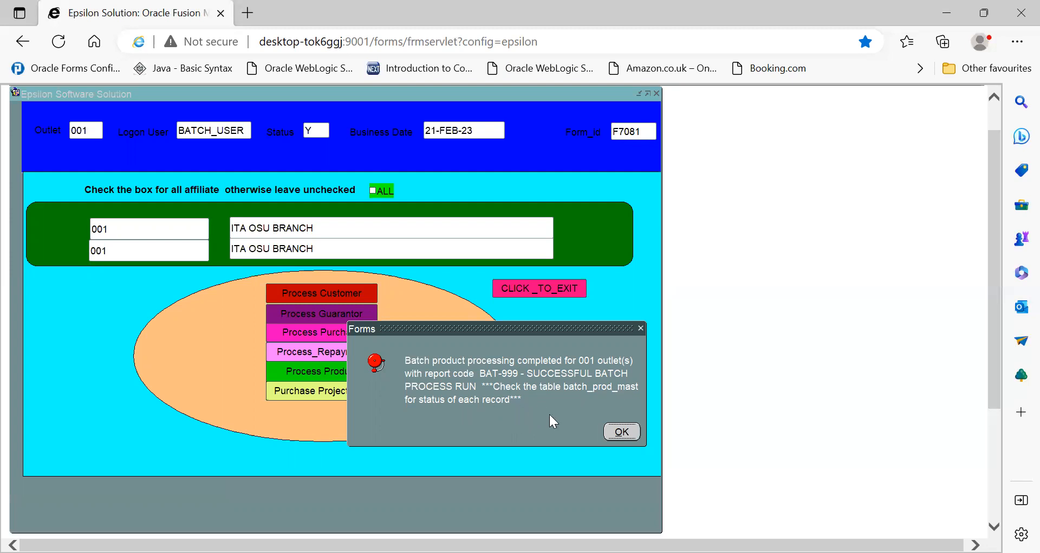
left_click(622, 432)
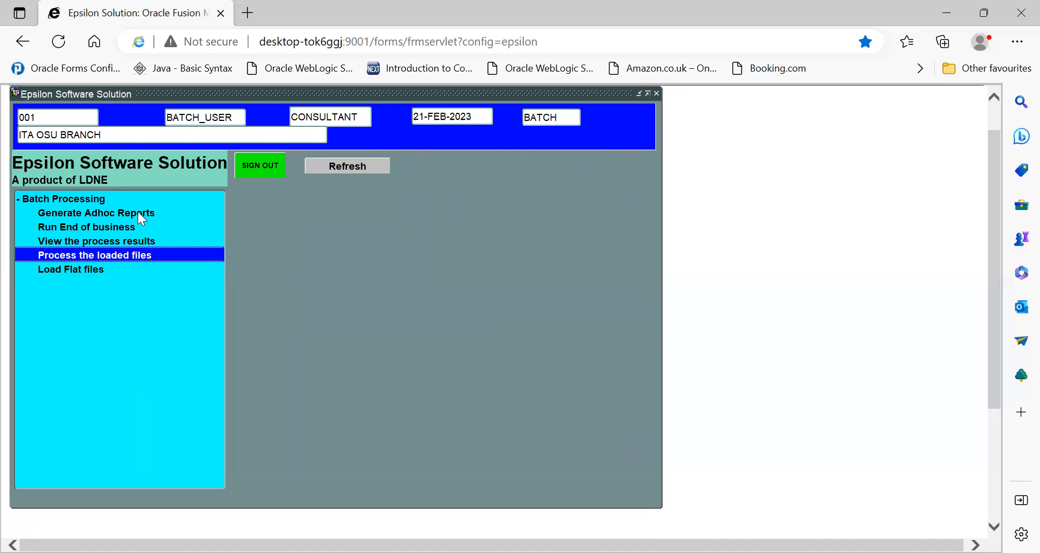
Step: Open View the process results and display the processed products for branch range 001 to 001
left_click(107, 241)
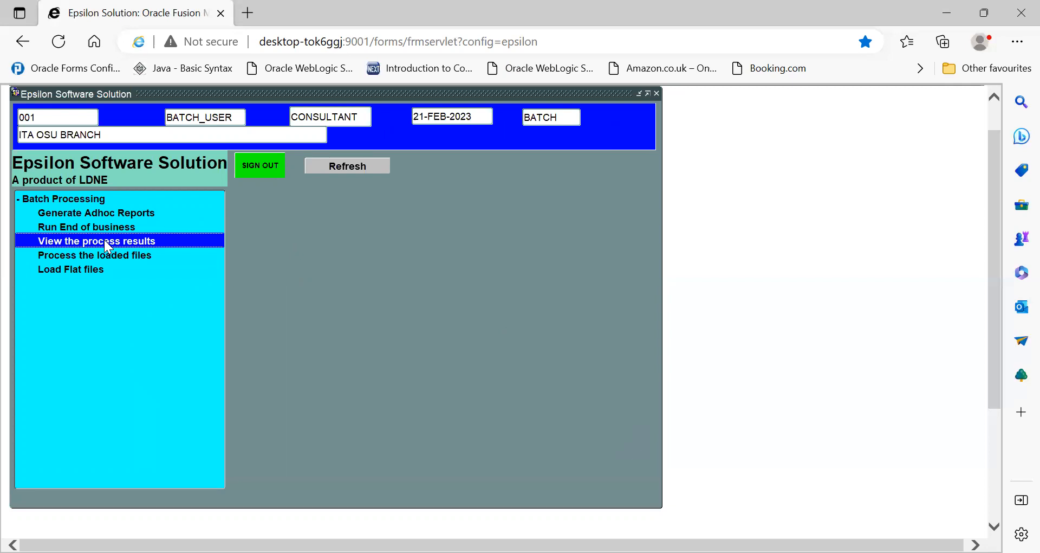
double_click(105, 241)
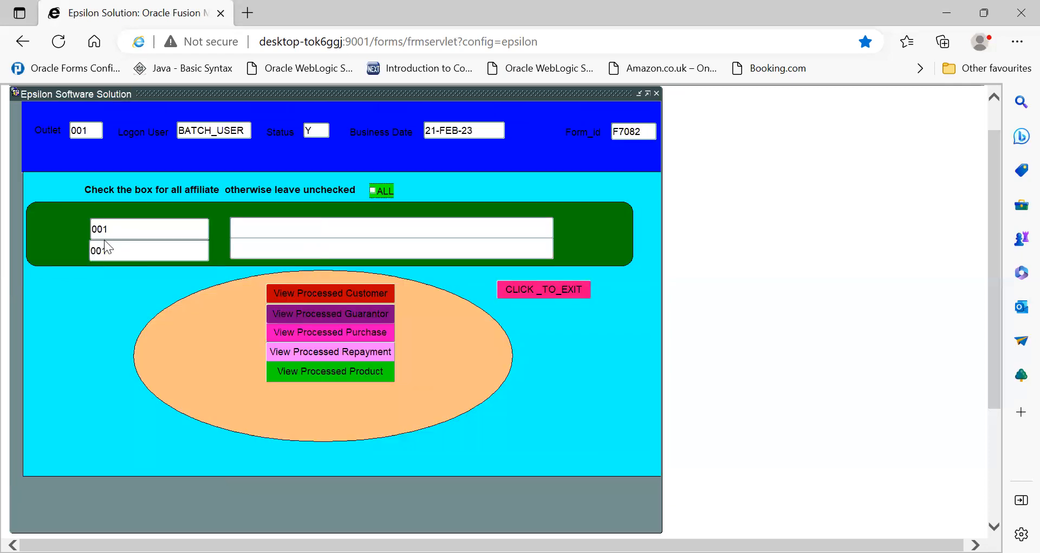
left_click(145, 231)
type("001001")
key("Tab")
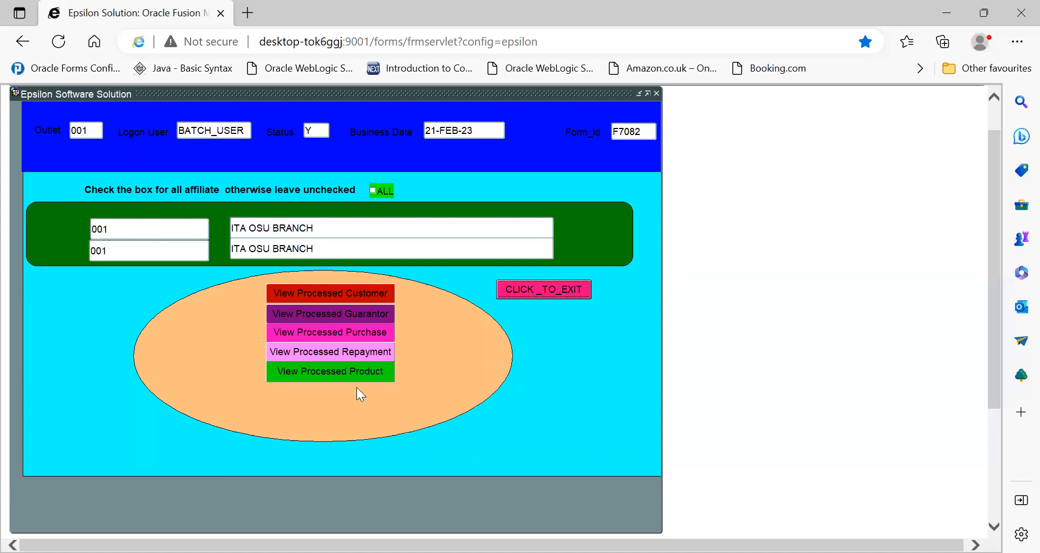
left_click(334, 371)
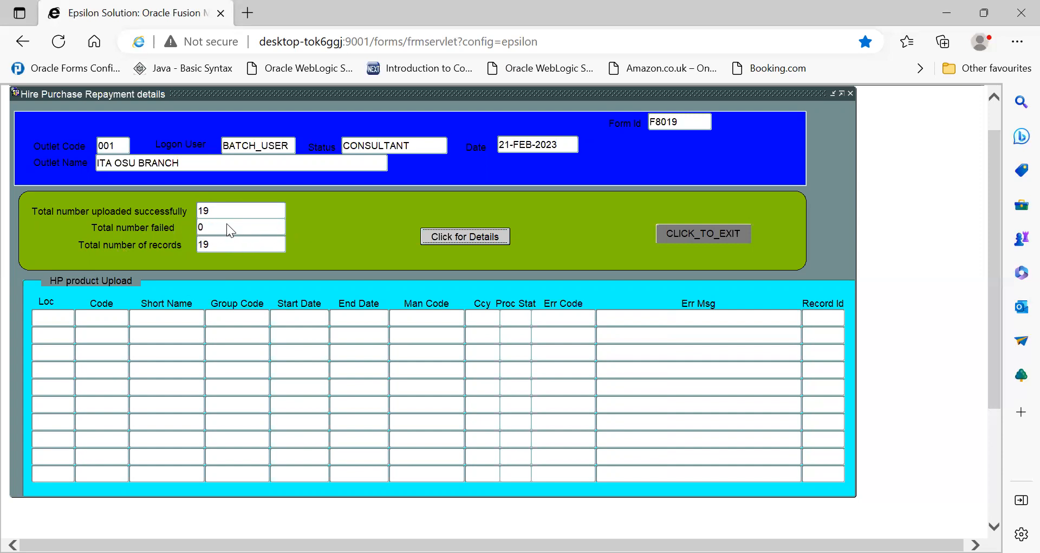
Step: Request the details of the product upload, then exit back to the Batch Processing list
left_click(471, 236)
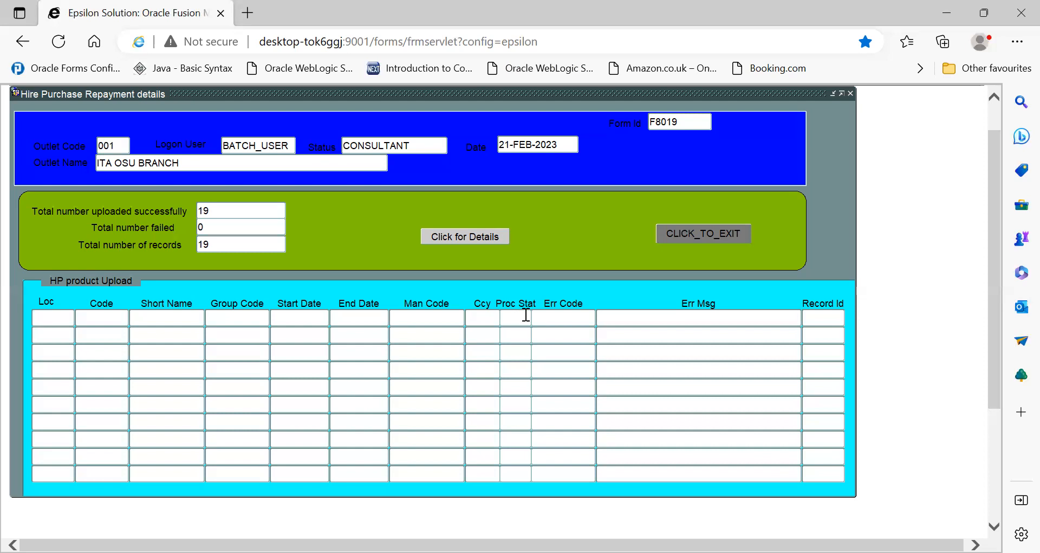
left_click(729, 239)
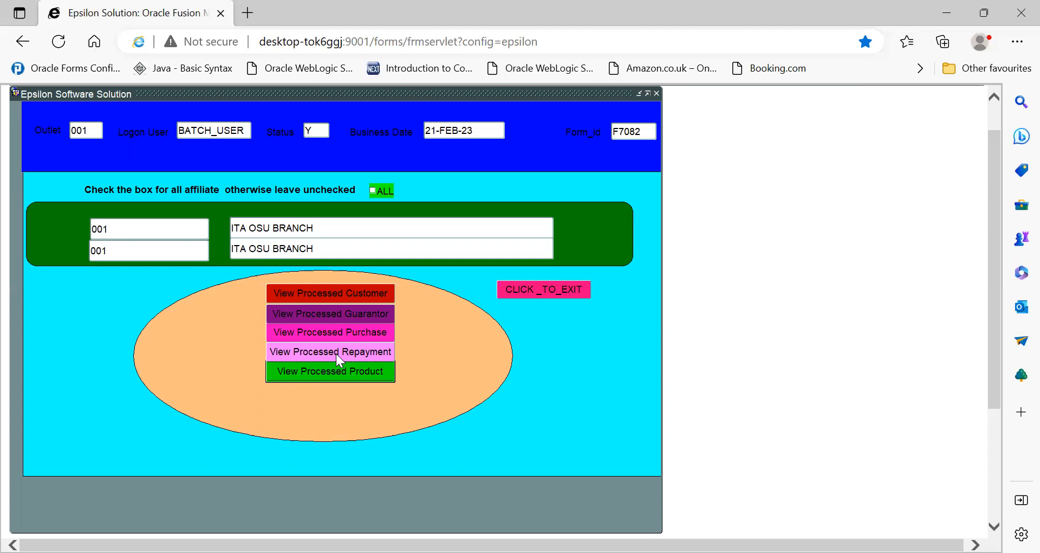
left_click(527, 291)
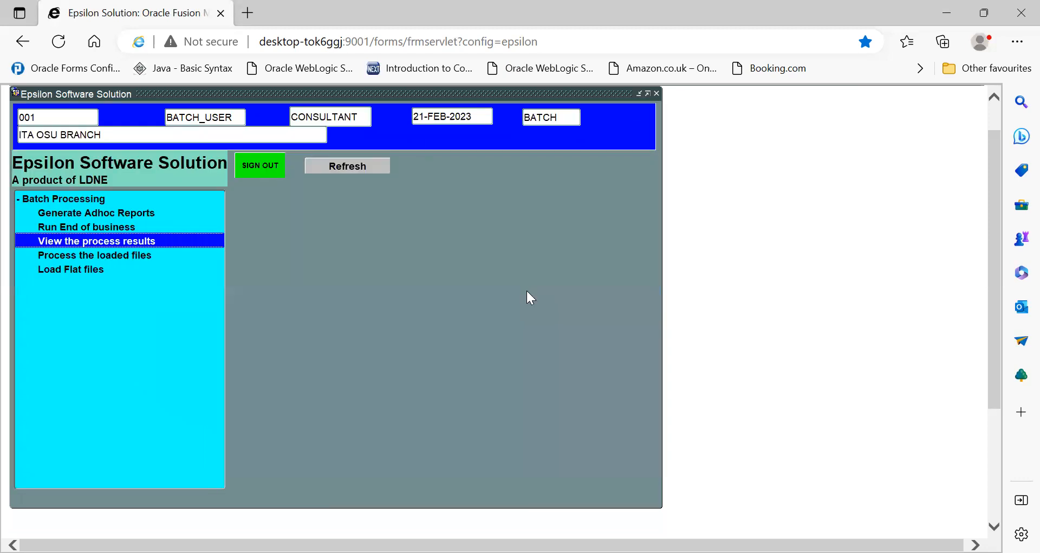